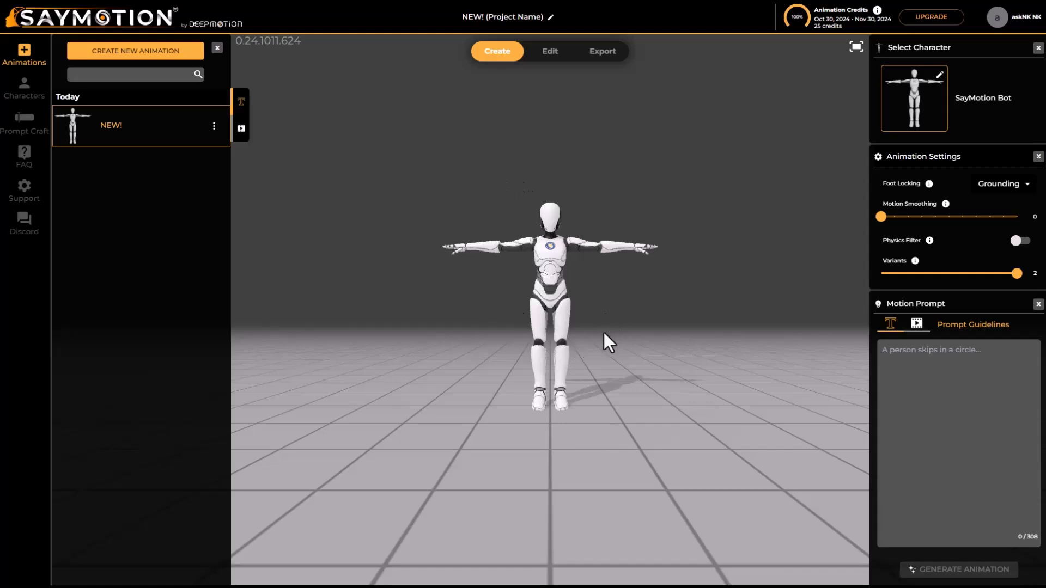
pyautogui.moveTo(612, 337); pyautogui.dragTo(595, 306)
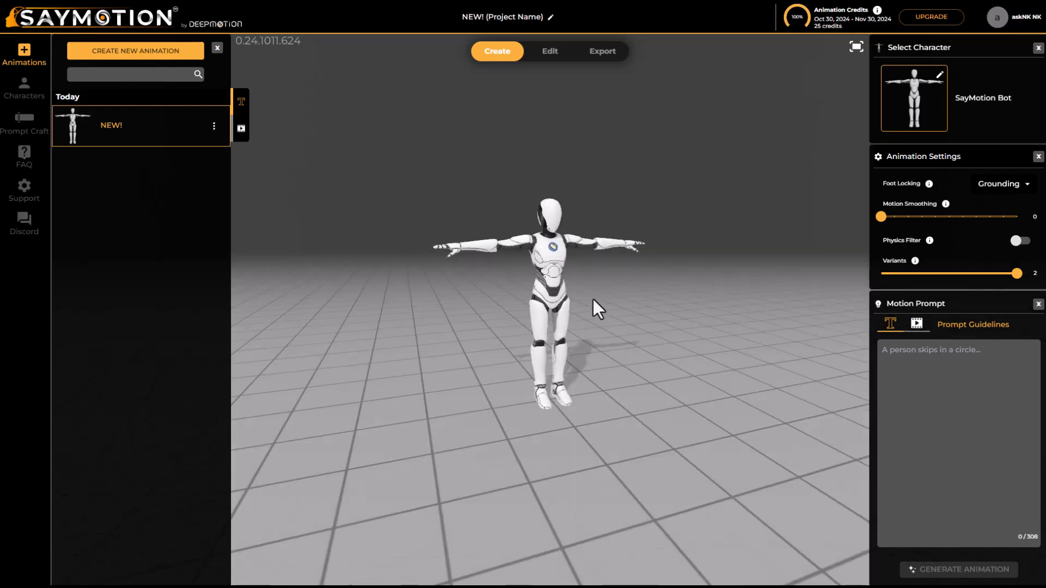
pyautogui.scroll(5, 551, 219)
pyautogui.scroll(-10, 550, 219)
pyautogui.scroll(8, 551, 219)
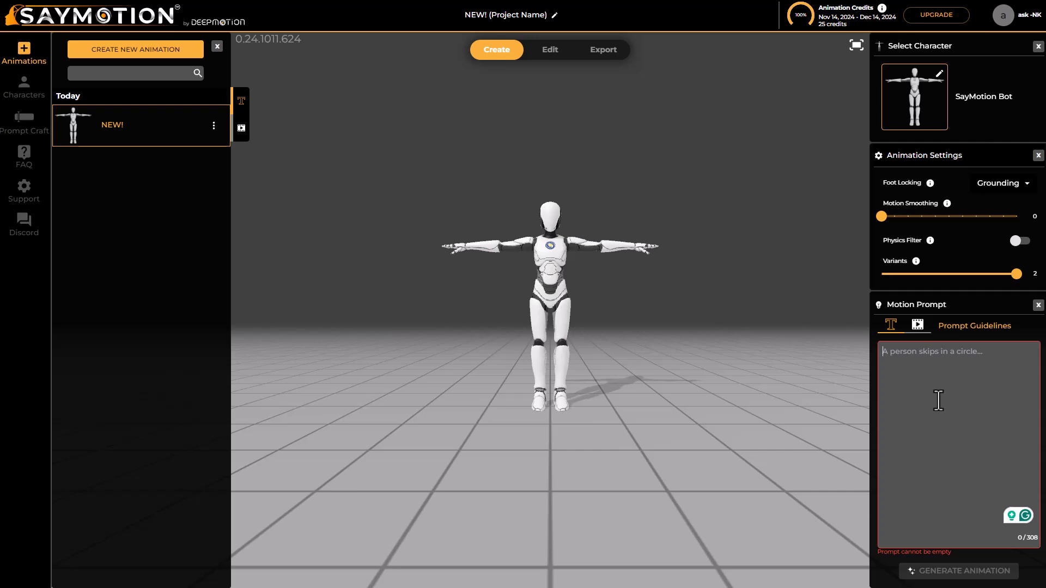
# Generate an animation from the motion prompt "A Character Runs and Jumps" with the SayMotion Bot
pyautogui.write('A Character Runs and Jumps')
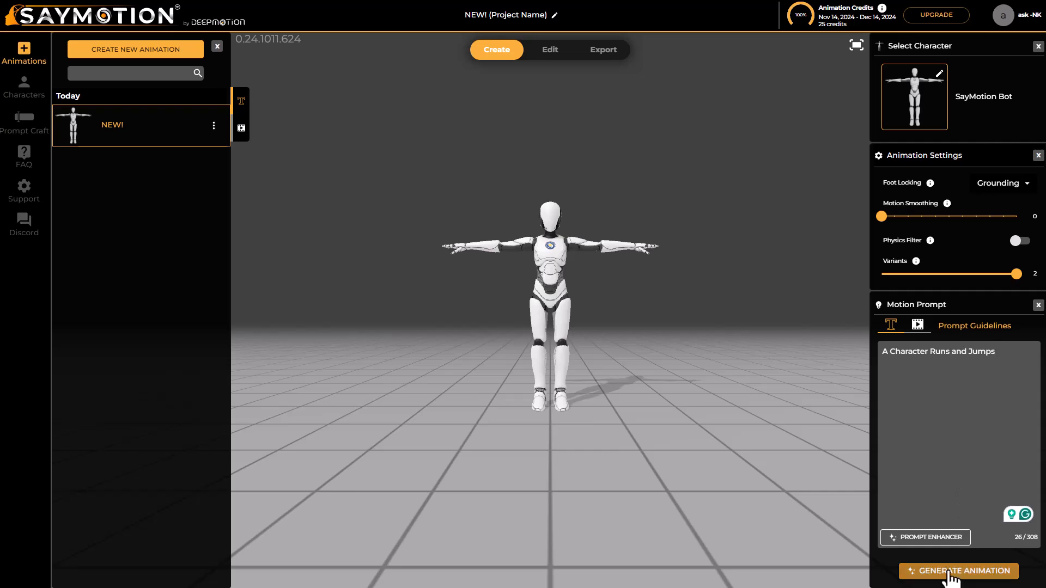
pyautogui.click(952, 572)
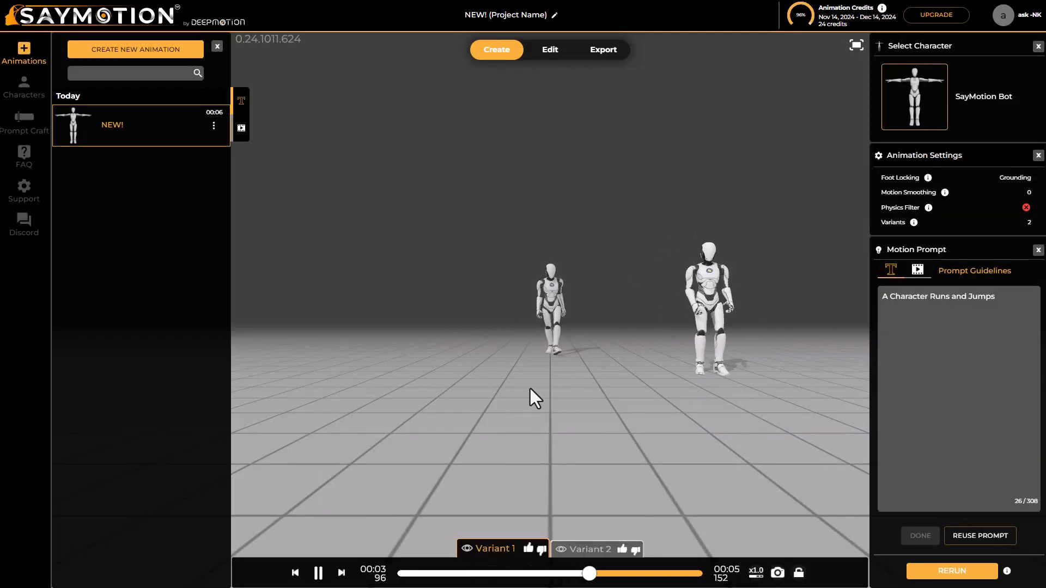
# Inspect both generated variants from different angles and keep only Variant 2 displayed
pyautogui.moveTo(530, 394); pyautogui.dragTo(589, 398)
pyautogui.moveTo(623, 375); pyautogui.dragTo(574, 373, button='middle')
pyautogui.moveTo(629, 356); pyautogui.dragTo(576, 359)
pyautogui.click(466, 548)
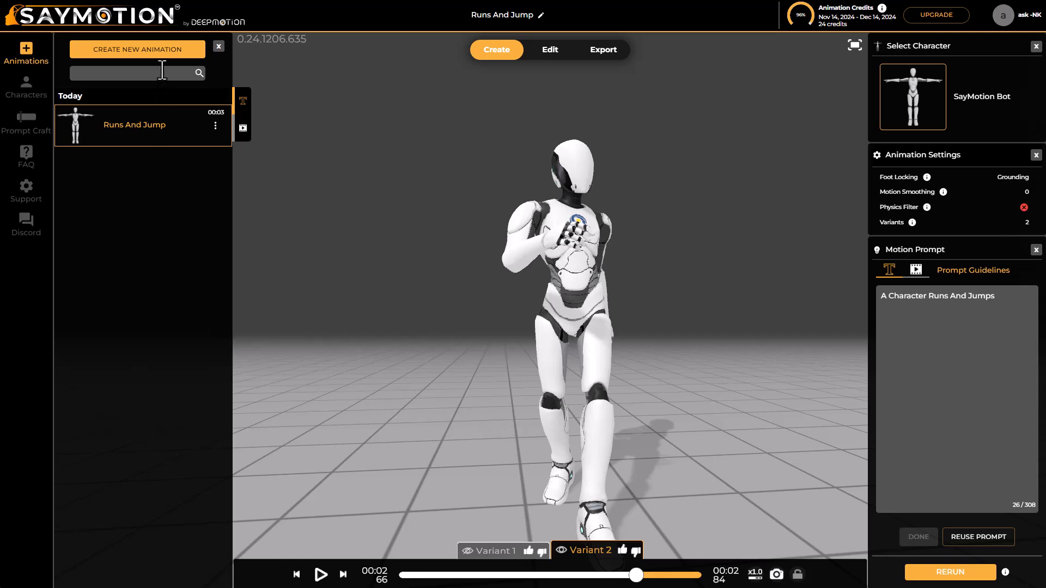
# Create a new animation project and open the Stylized Avatars character creator
pyautogui.click(157, 50)
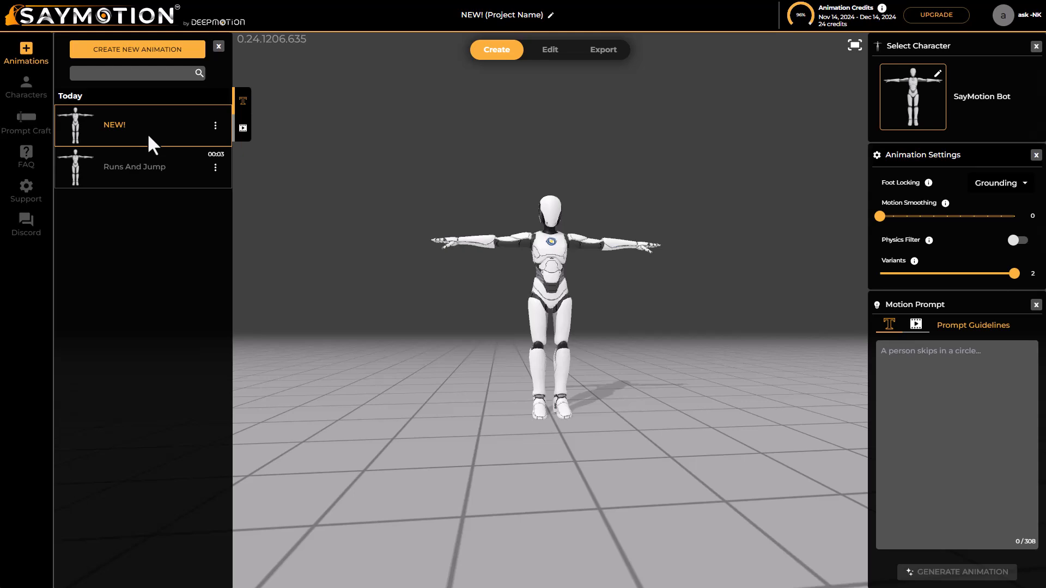
pyautogui.click(28, 88)
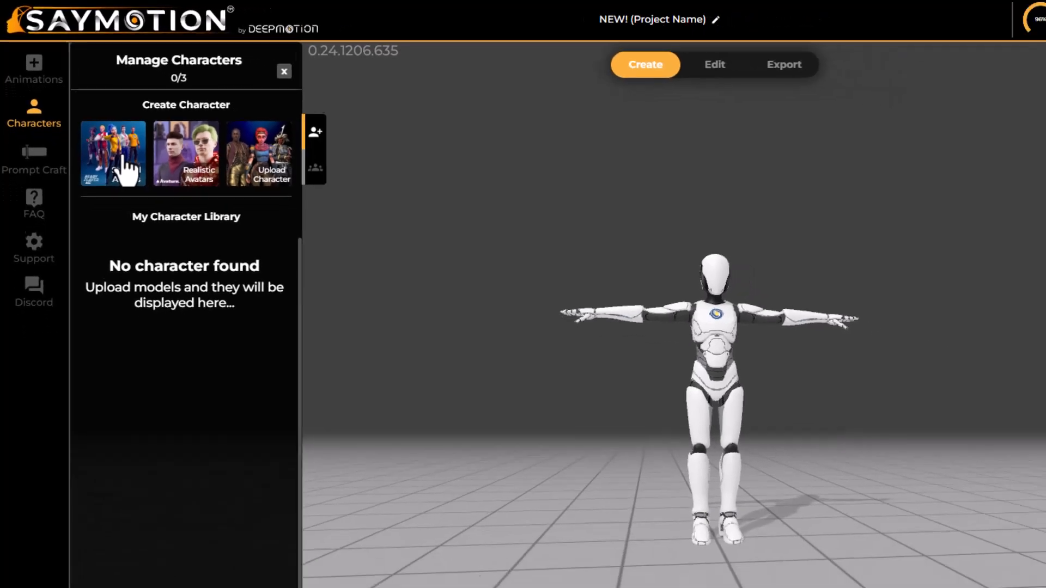
pyautogui.click(123, 161)
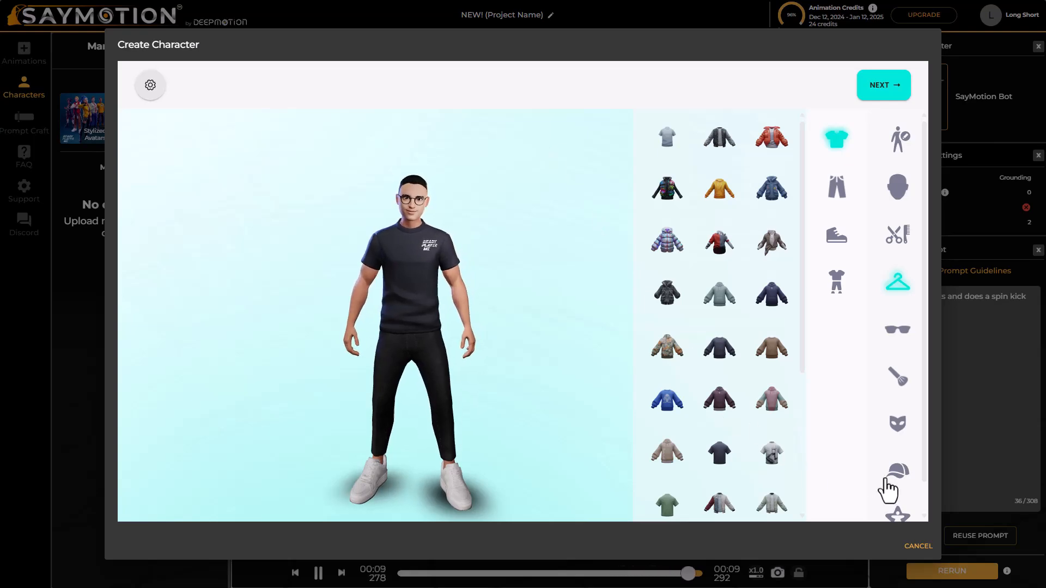
# Give the avatar the black winged visor helmet, no glasses, and the black full-body armored outfit with red accents
pyautogui.click(897, 472)
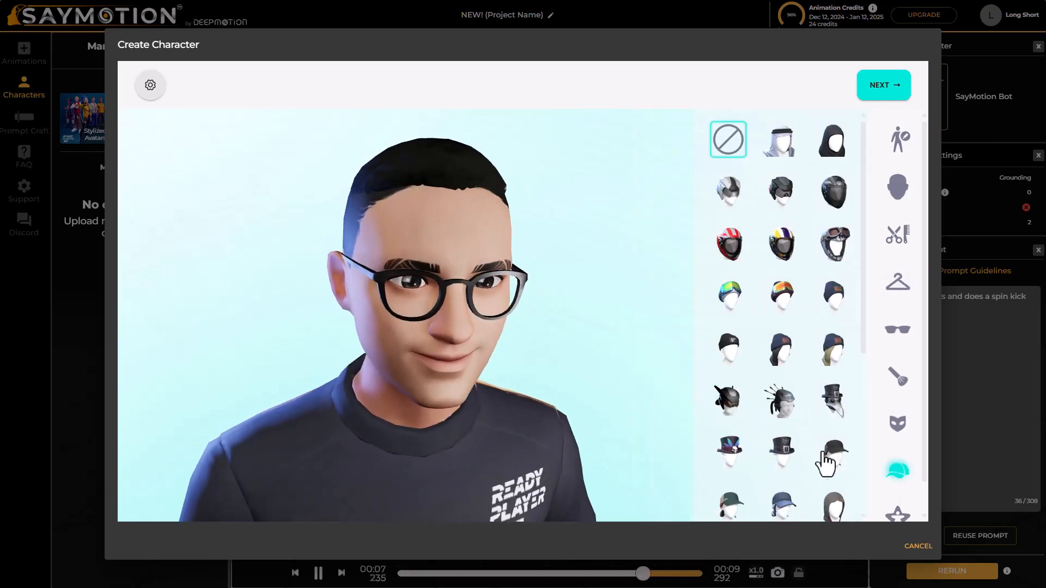
pyautogui.click(825, 463)
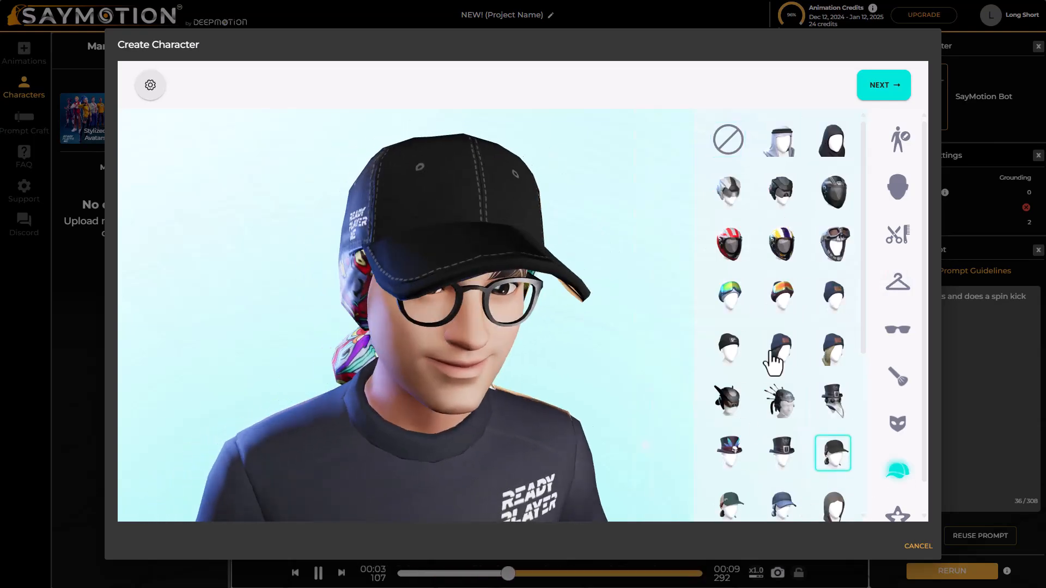
pyautogui.scroll(-5, 775, 354)
pyautogui.scroll(2, 779, 294)
pyautogui.click(781, 284)
pyautogui.click(728, 234)
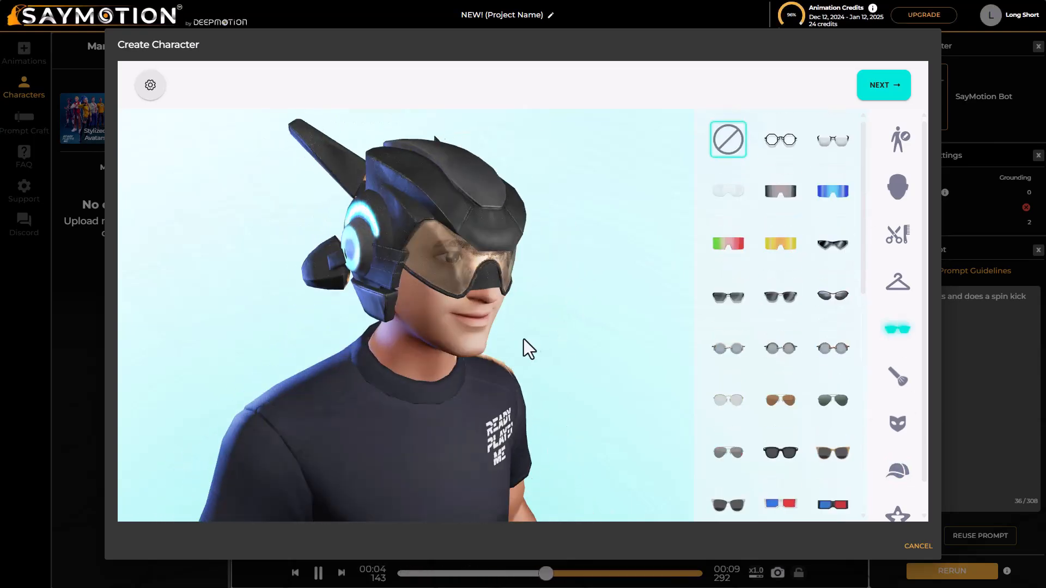
pyautogui.click(898, 282)
pyautogui.click(667, 324)
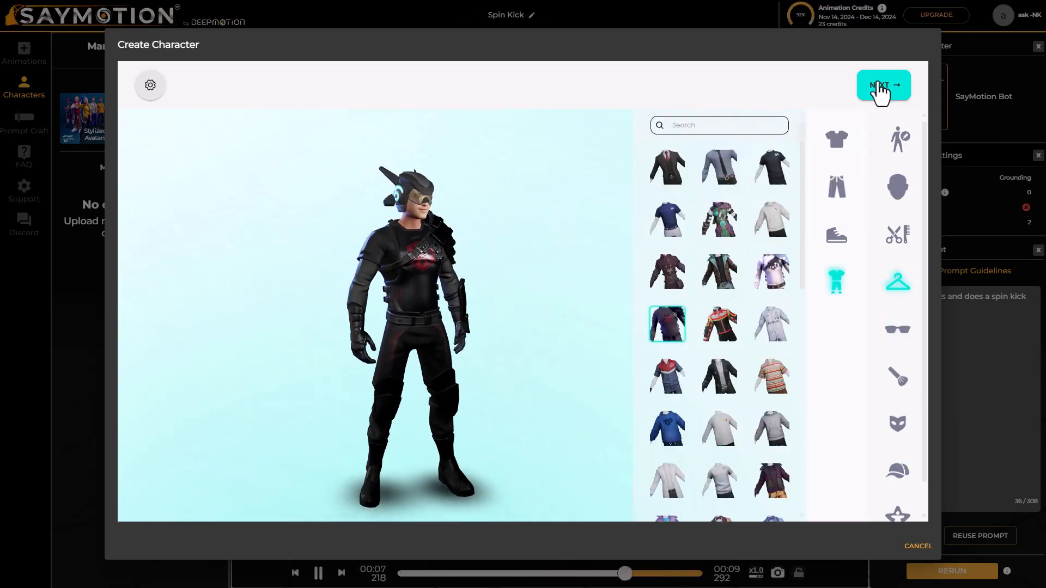
# Finish the avatar with the model name Character-01, and dismiss the custom character upload dialog
pyautogui.click(883, 87)
pyautogui.hotkey('ctrl', 'a')
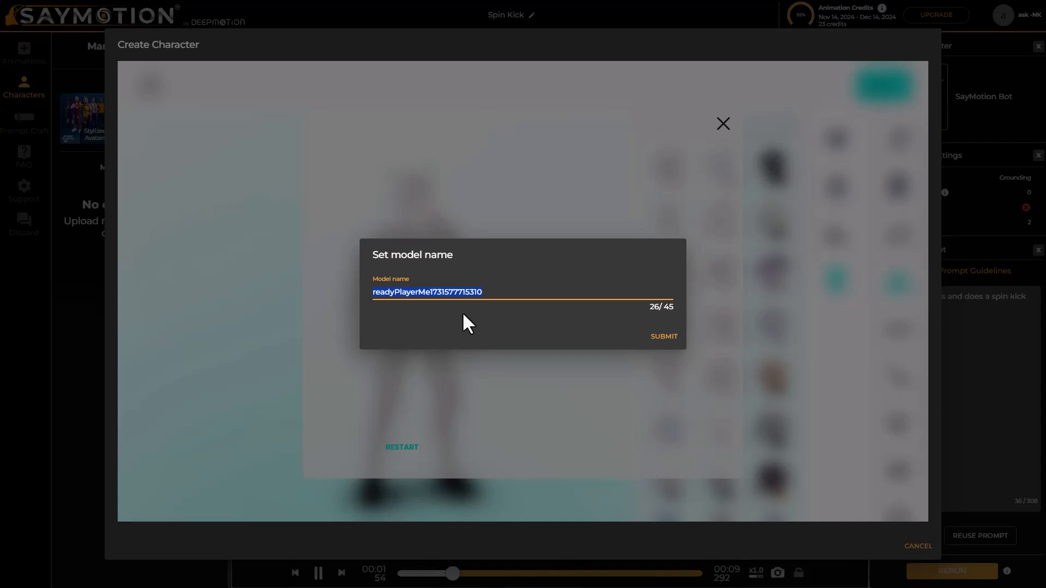
pyautogui.write('Character-0')
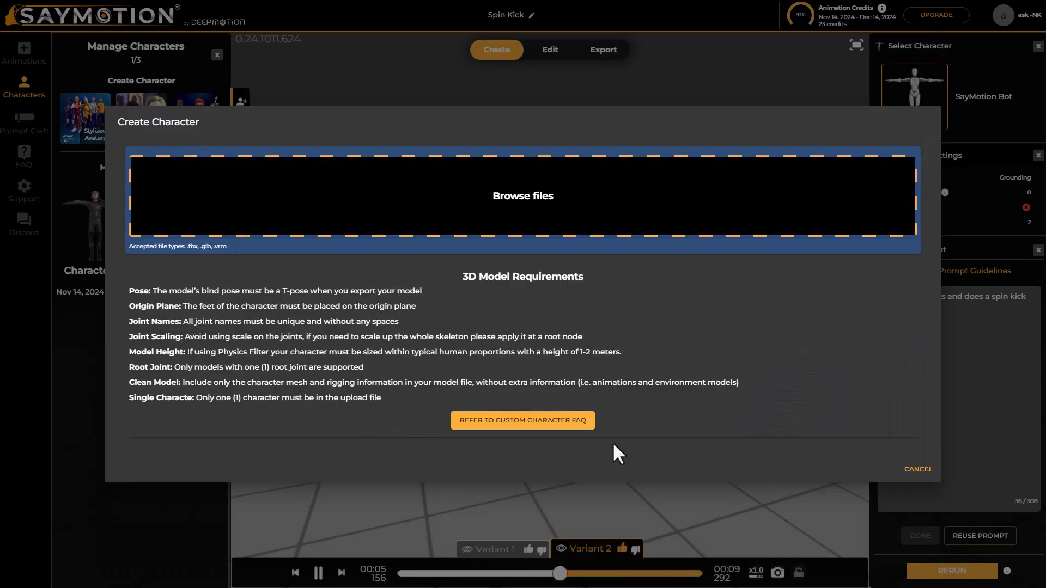
pyautogui.click(924, 470)
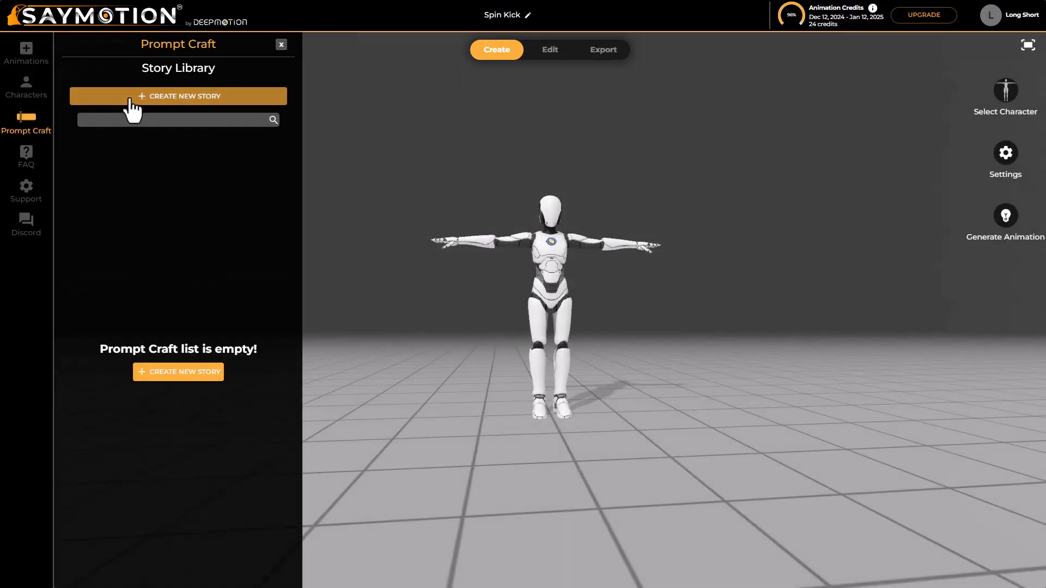
# Create a new Prompt Craft story titled "Eli Motion"
pyautogui.click(129, 98)
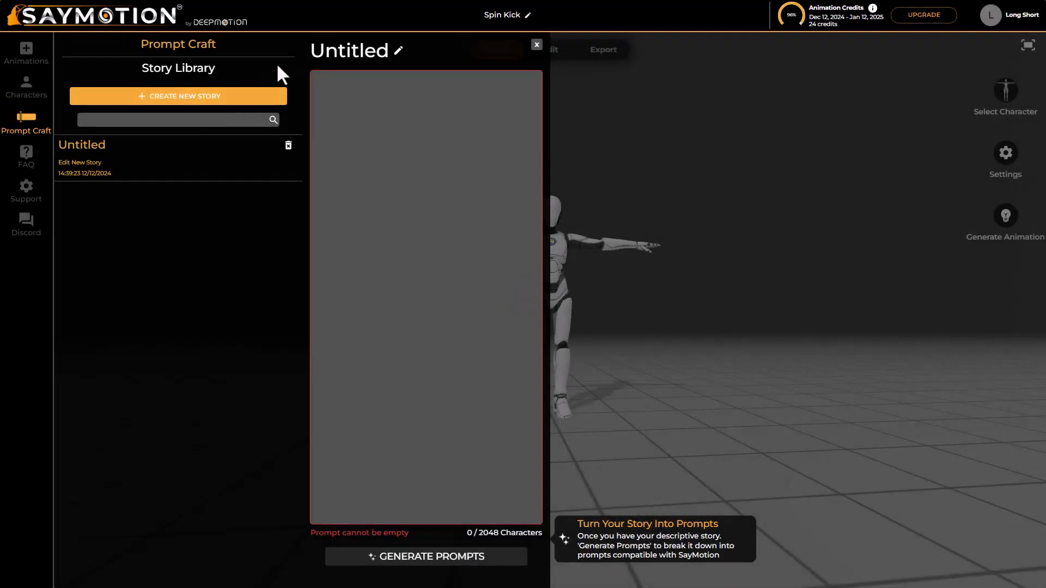
pyautogui.click(384, 50)
pyautogui.hotkey('ctrl', 'a')
pyautogui.write('Spin Kick')
pyautogui.press('Return')
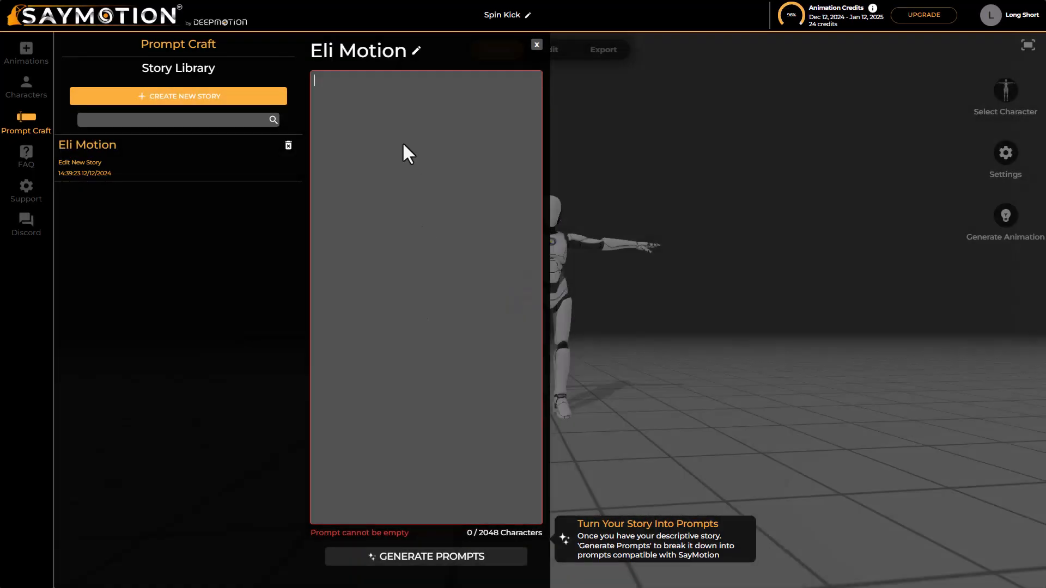
# Fill the story with the text about Eli's sprint, leap and double kick, and generate prompts from it using 2 credits
pyautogui.click(404, 152)
pyautogui.write('Eli sprinted forward, each step gaining speed as he zeroed in on his target, his eyes sharp with focus. At the last moment, he pushed off the ground with all his strength, launching himself into the air in a fierce leap. His legs shot out in a powerful double kick mid-air, his whole body twisting with the force of the movement. He landed smoothly, only to pivot and spring up again, kicking out with relentless precision. As he touched down for the final time, he exhaled deeply, feeling the thrill of his own strength coursing through him.')
pyautogui.click(479, 557)
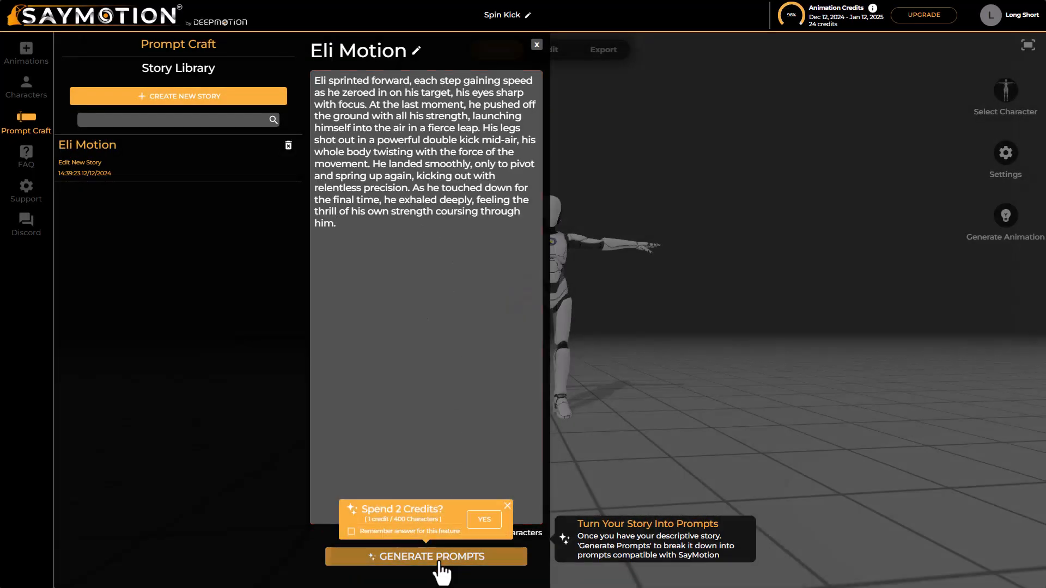
pyautogui.click(410, 538)
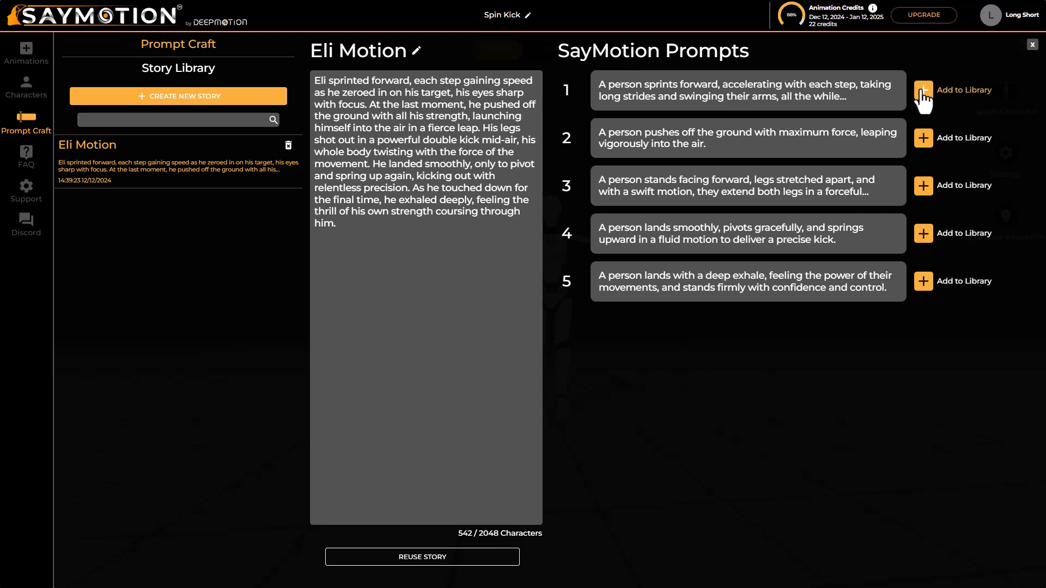
# Add all five generated SayMotion prompts to the animation library and close the story
pyautogui.click(922, 91)
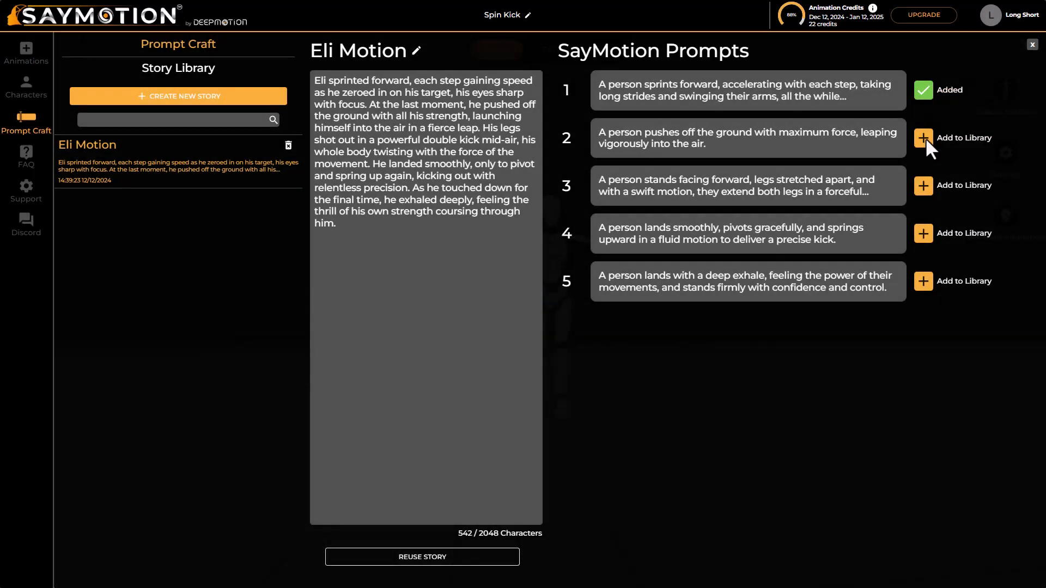
pyautogui.click(926, 139)
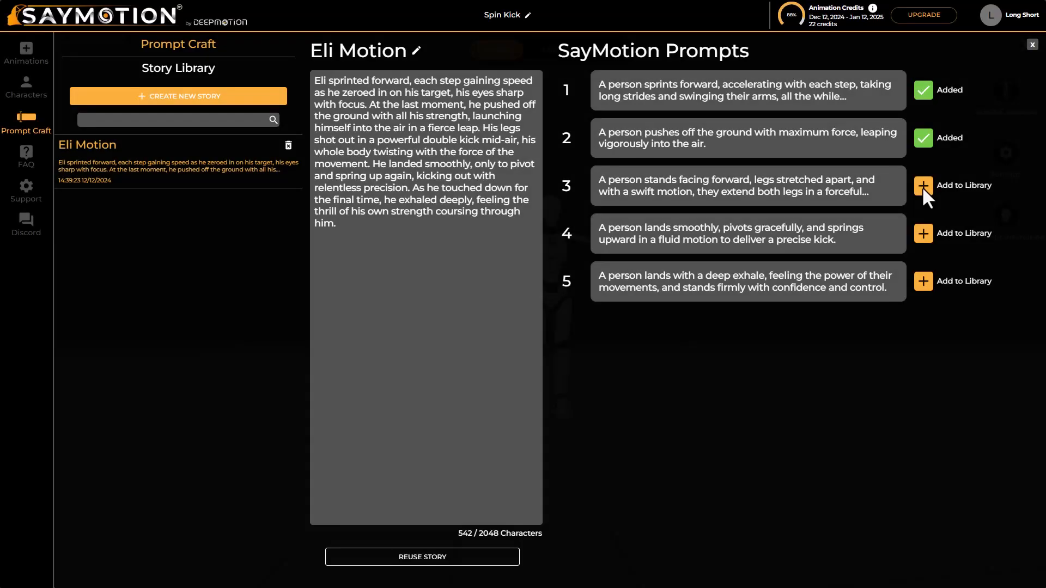
pyautogui.click(923, 188)
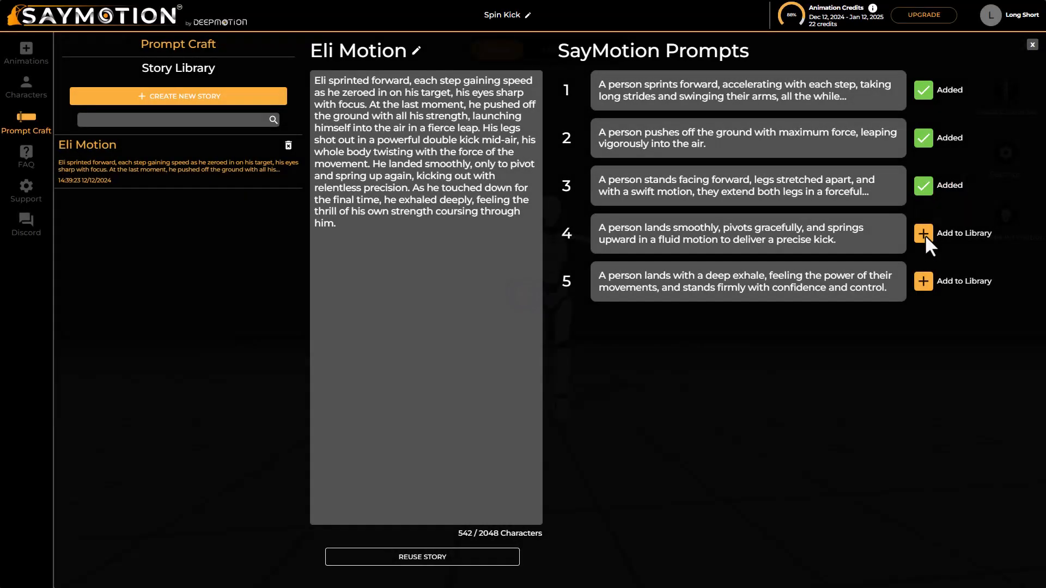
pyautogui.click(923, 234)
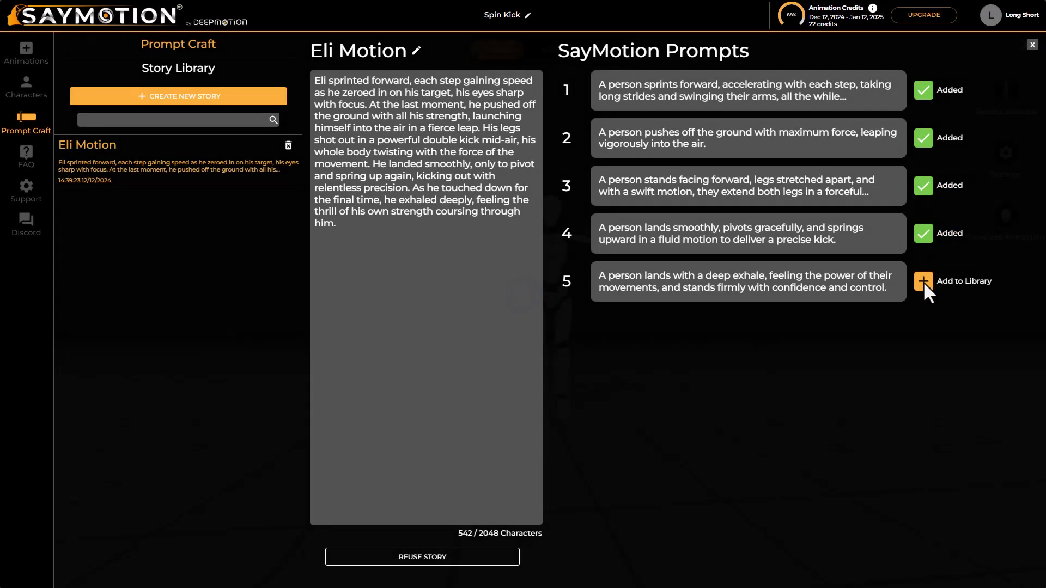
pyautogui.click(923, 282)
pyautogui.click(1032, 45)
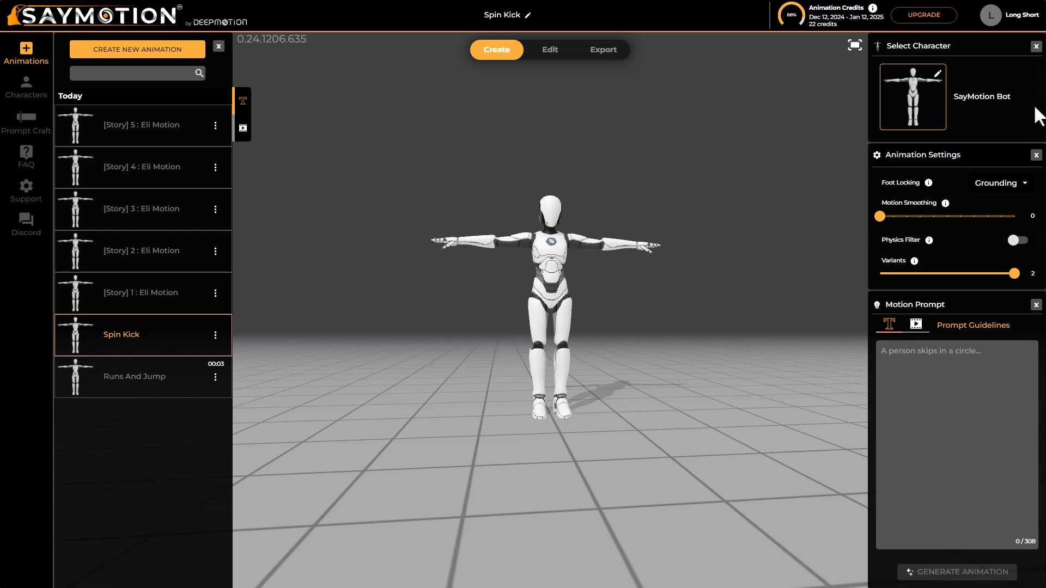
# Open the "[Story] 1 : Eli Motion" animation and enhance its prompt and foot locking for 0.5 credit, accepting the replacement
pyautogui.click(174, 294)
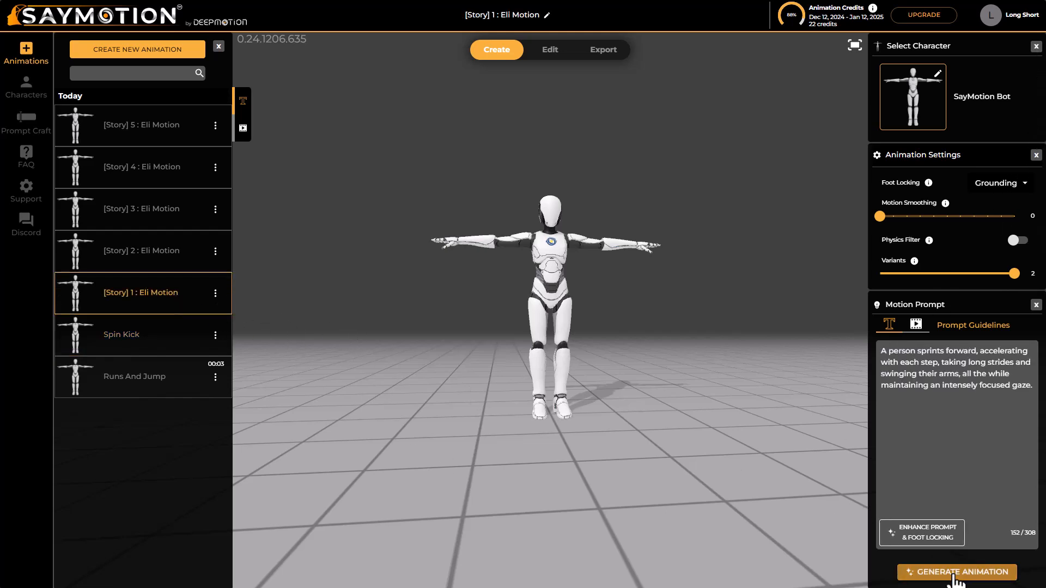
pyautogui.click(923, 533)
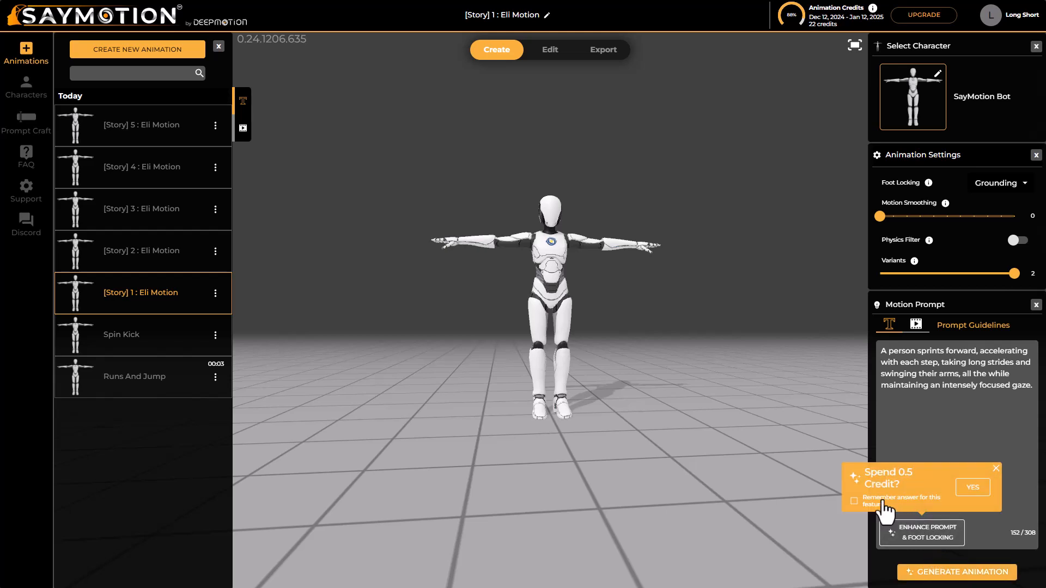
pyautogui.click(986, 489)
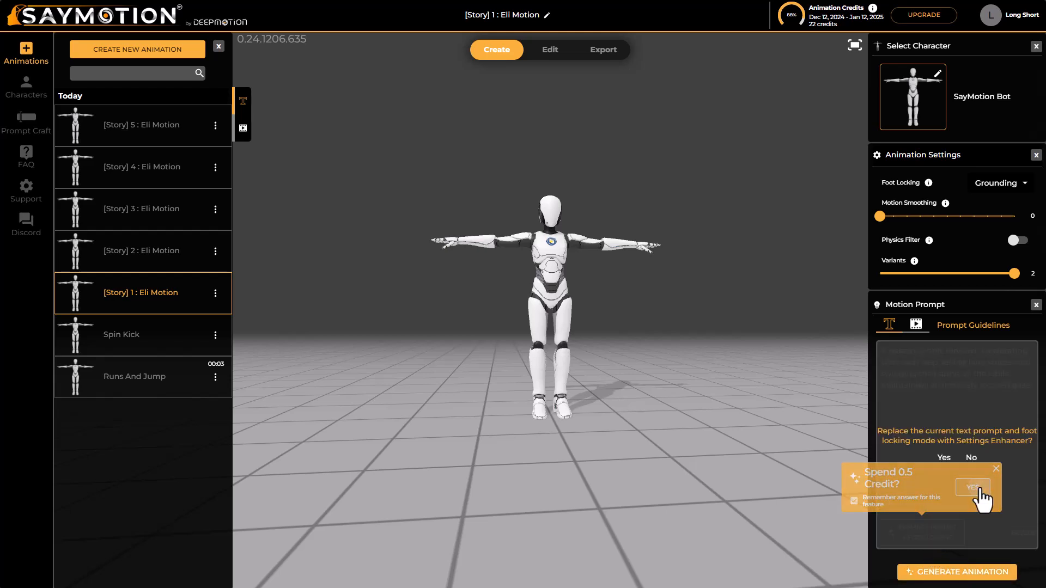
pyautogui.click(940, 461)
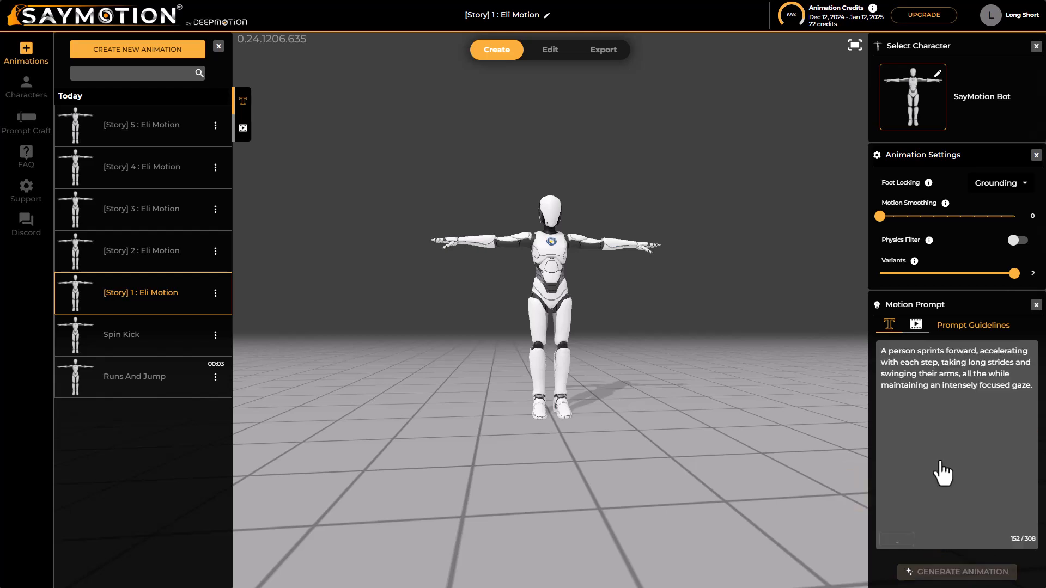
# Generate the "[Story] 1 : Eli Motion" animation and play back its variants from another angle
pyautogui.click(962, 571)
pyautogui.click(1015, 537)
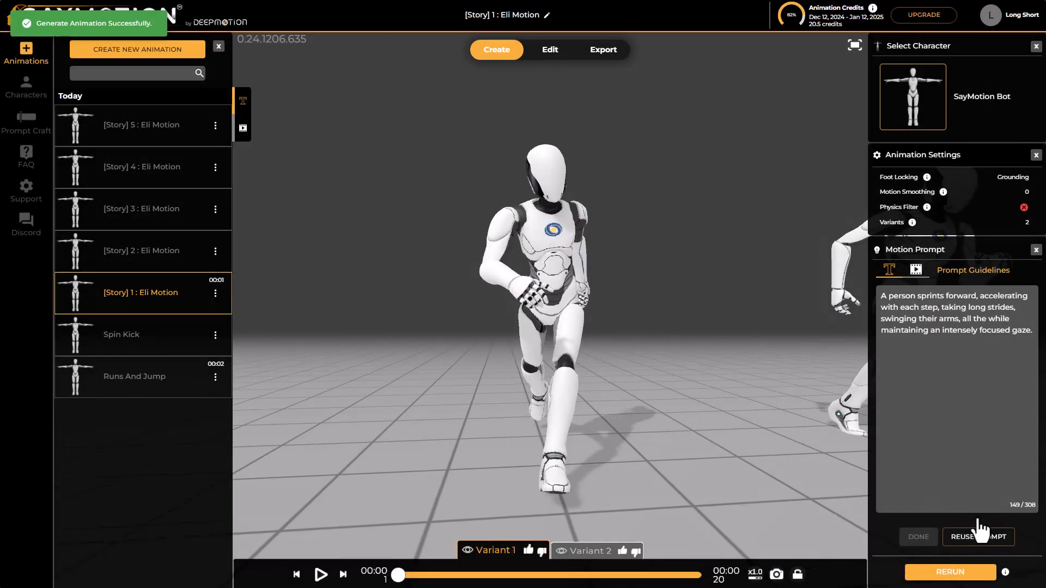
pyautogui.click(319, 578)
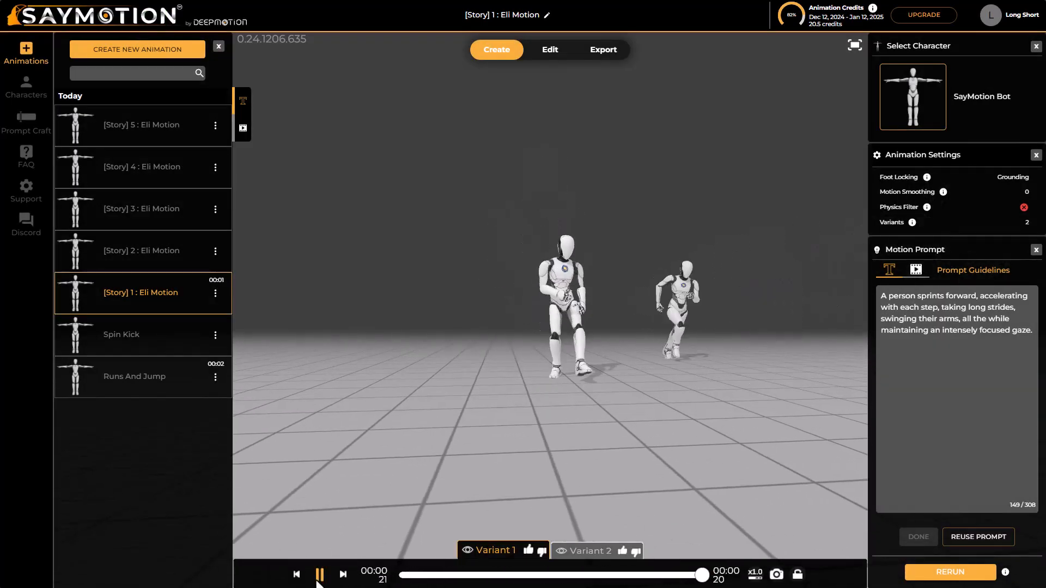
pyautogui.click(317, 580)
pyautogui.moveTo(682, 312); pyautogui.dragTo(626, 321)
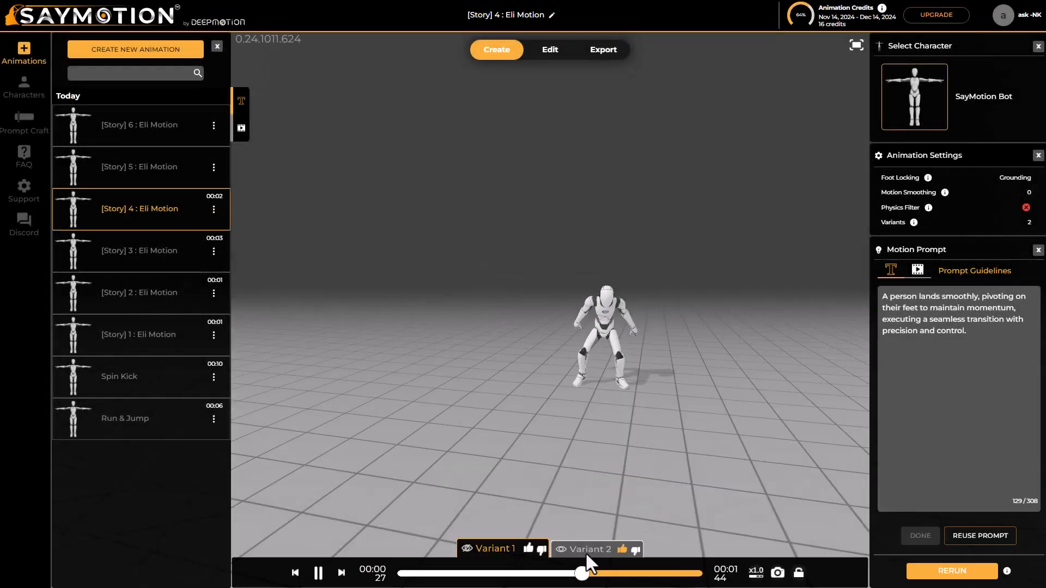
# Display Variant 2 of the "[Story] 4 : Eli Motion" animation and open its rerun settings
pyautogui.click(572, 551)
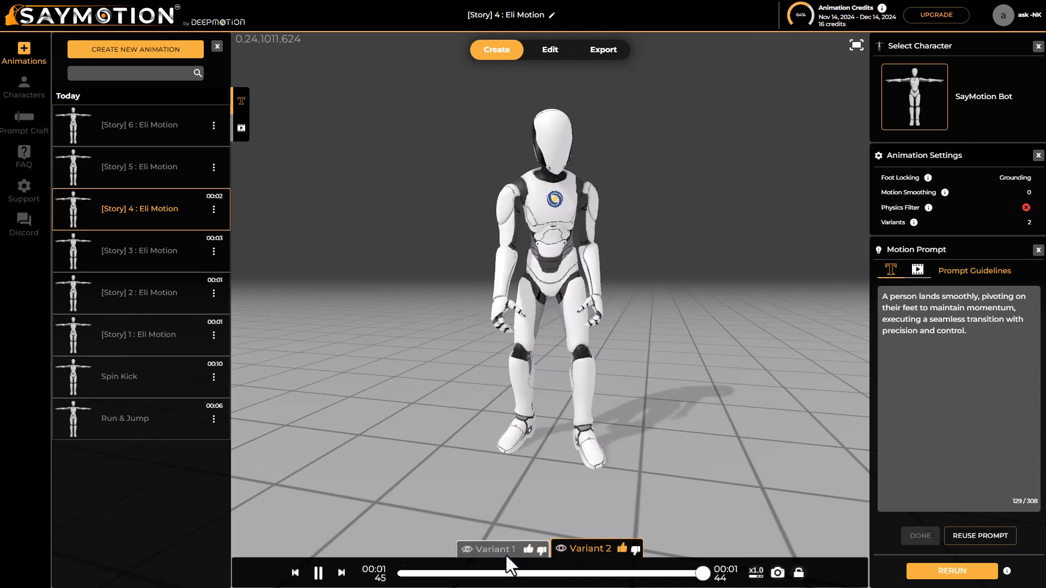
pyautogui.scroll(-5, 601, 430)
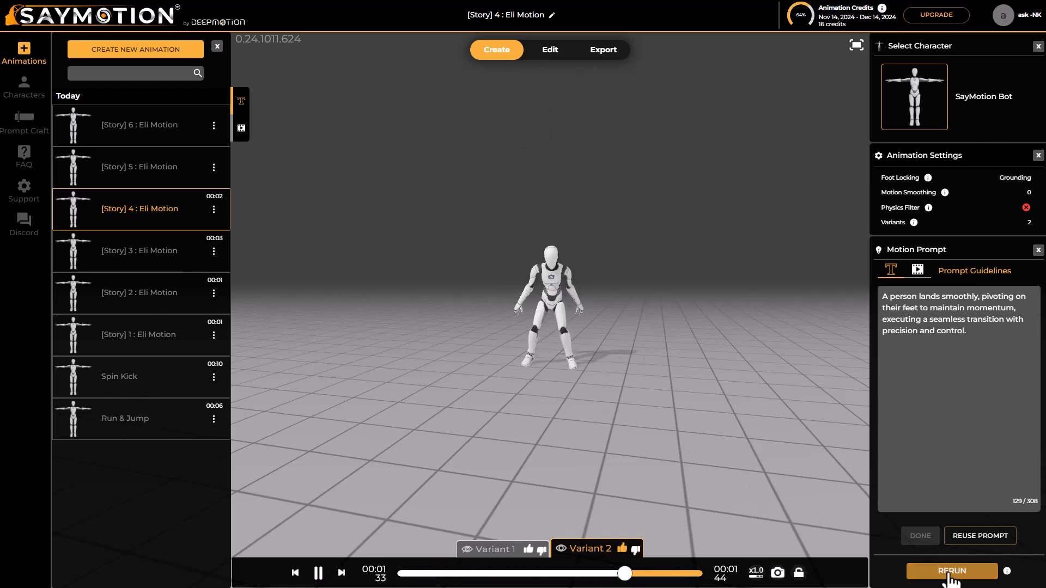
pyautogui.click(951, 571)
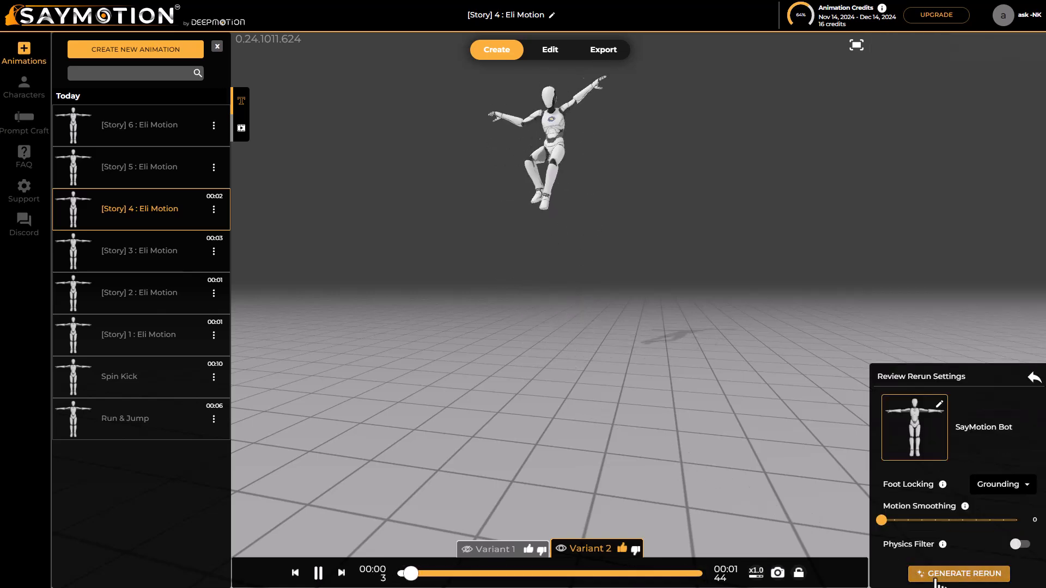
# Set the rerun's character to Character-01 and enable the Physics Filter
pyautogui.click(936, 405)
pyautogui.scroll(-10, 654, 364)
pyautogui.scroll(-1, 653, 361)
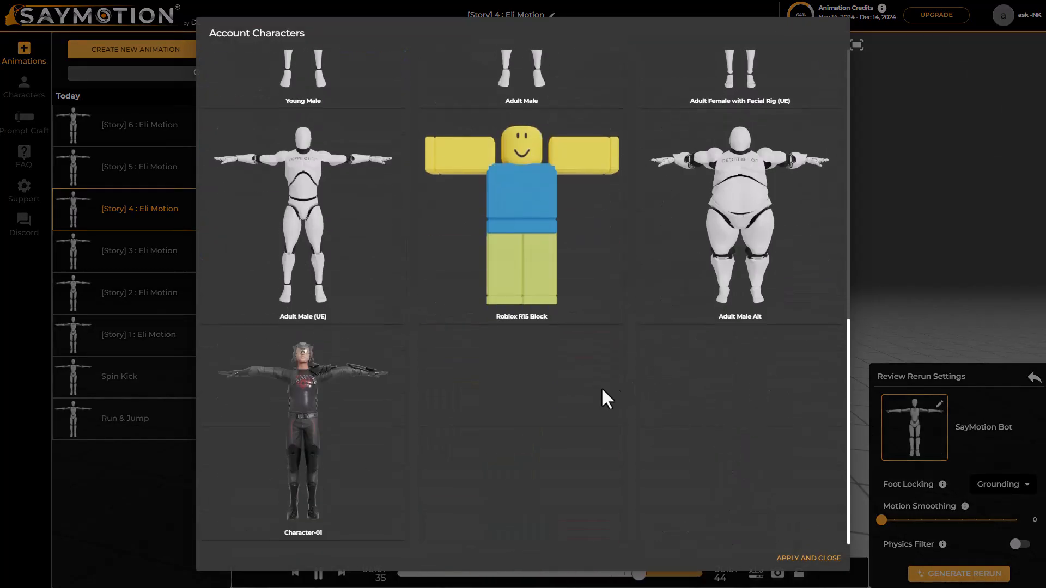
pyautogui.click(293, 401)
pyautogui.scroll(10, 577, 466)
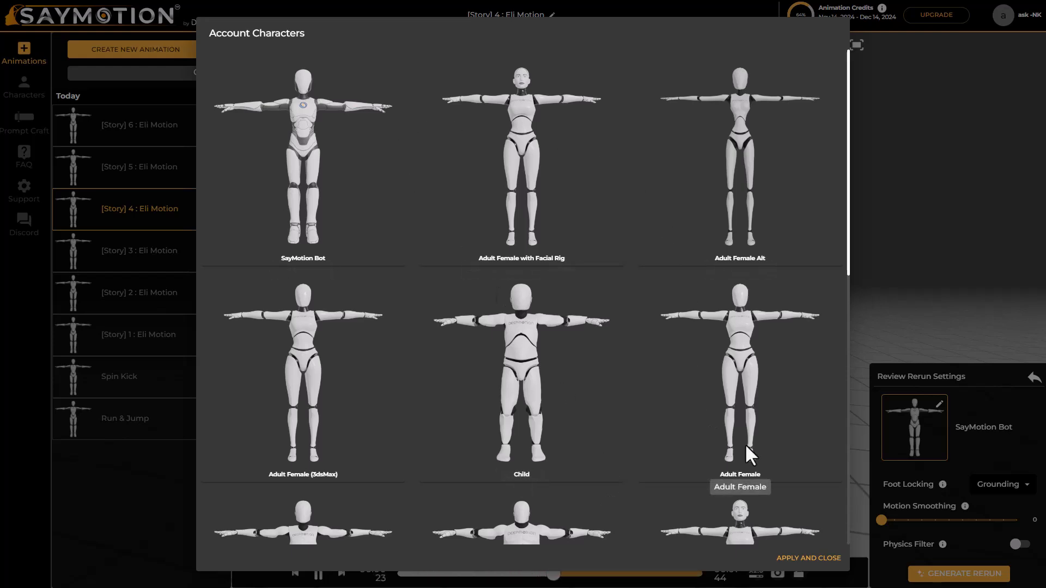
pyautogui.click(808, 558)
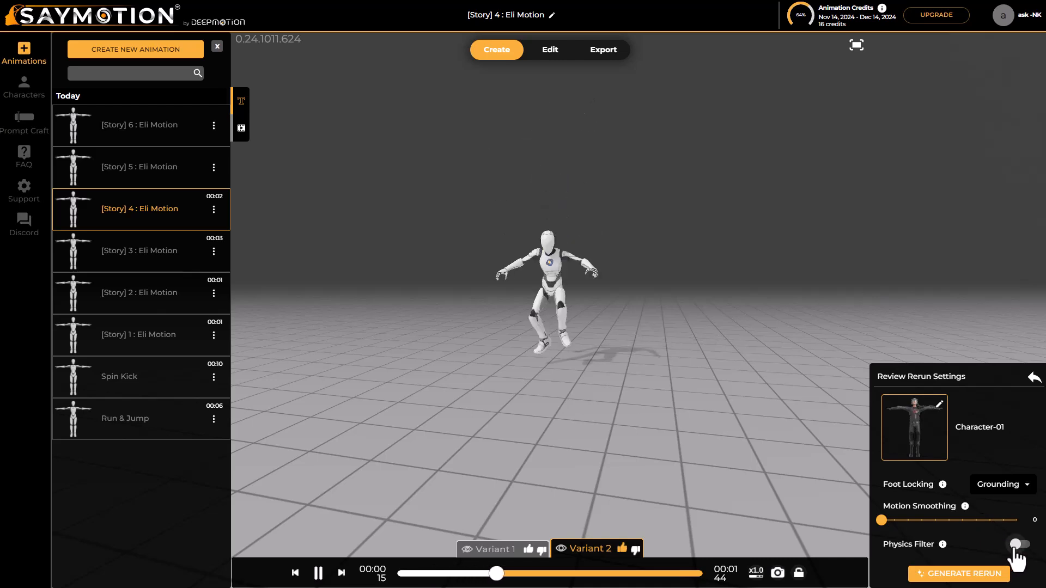
pyautogui.click(1020, 544)
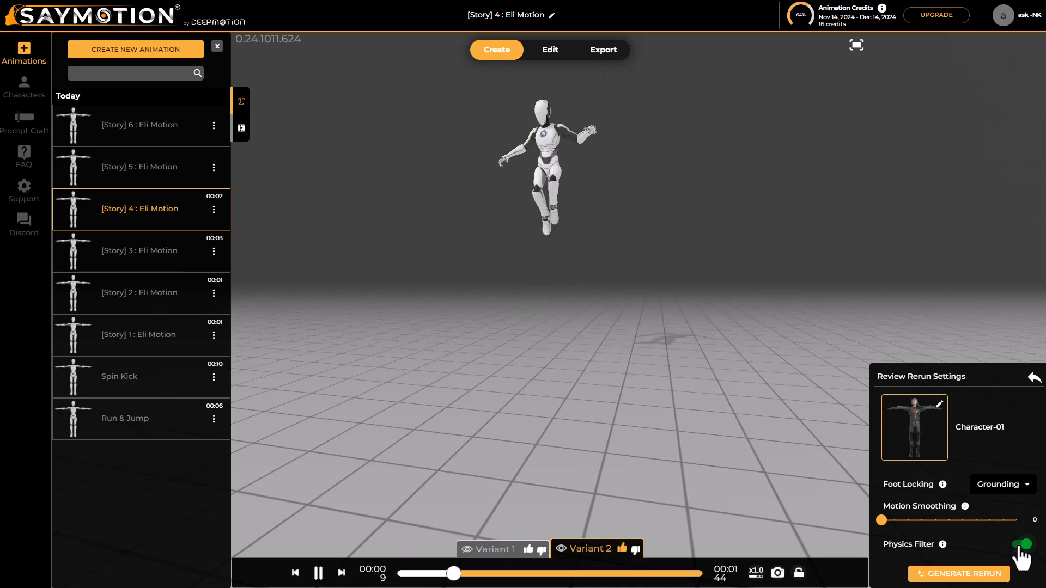
# Set the rerun's Motion Smoothing to 0.1 and generate the rerun
pyautogui.moveTo(880, 526)
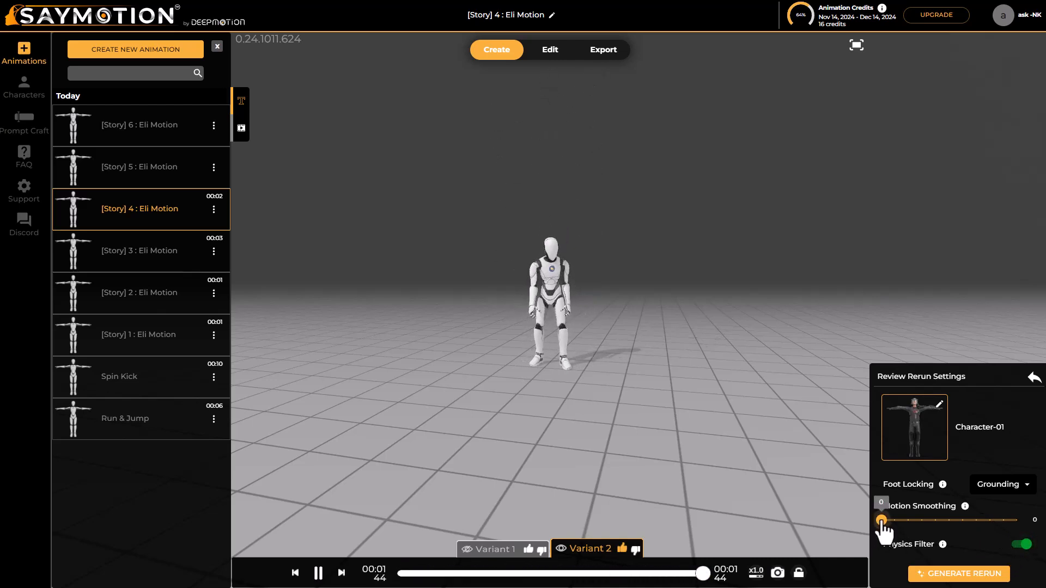
pyautogui.moveTo(880, 525); pyautogui.dragTo(894, 524)
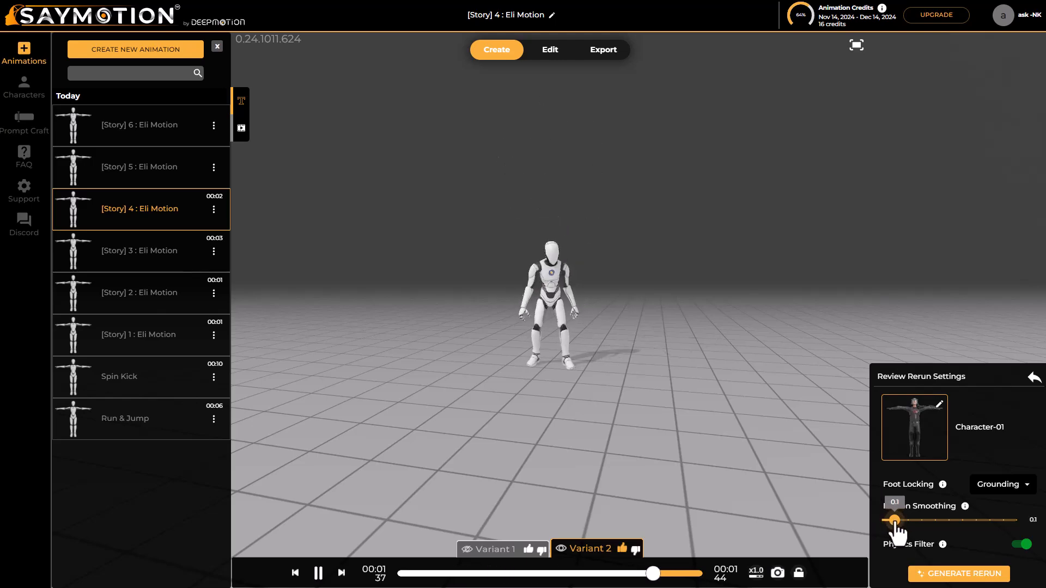
pyautogui.click(937, 575)
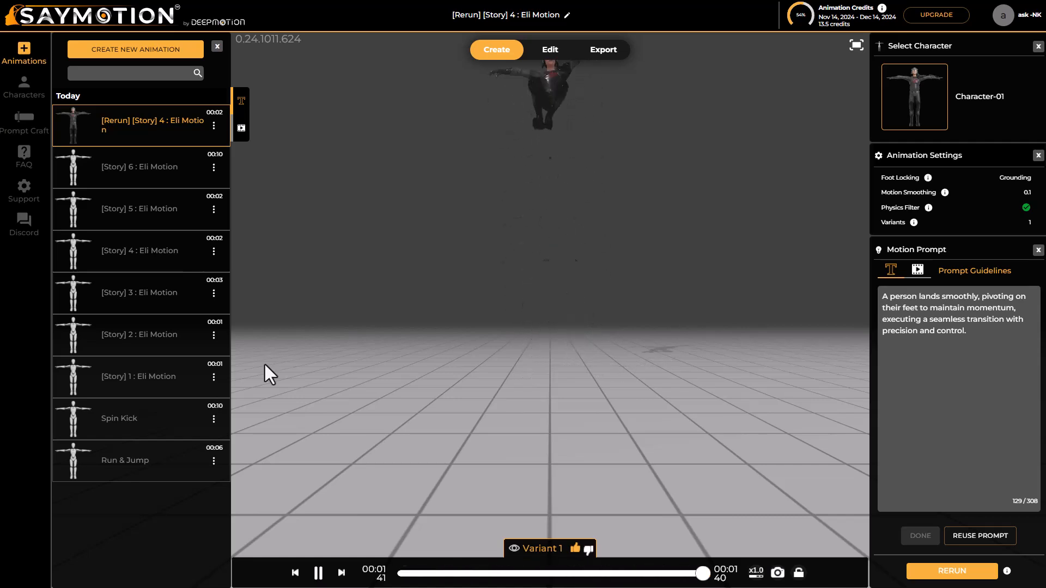
# Open the "Run & Jump" animation for editing, with Variant 1 hidden
pyautogui.click(162, 466)
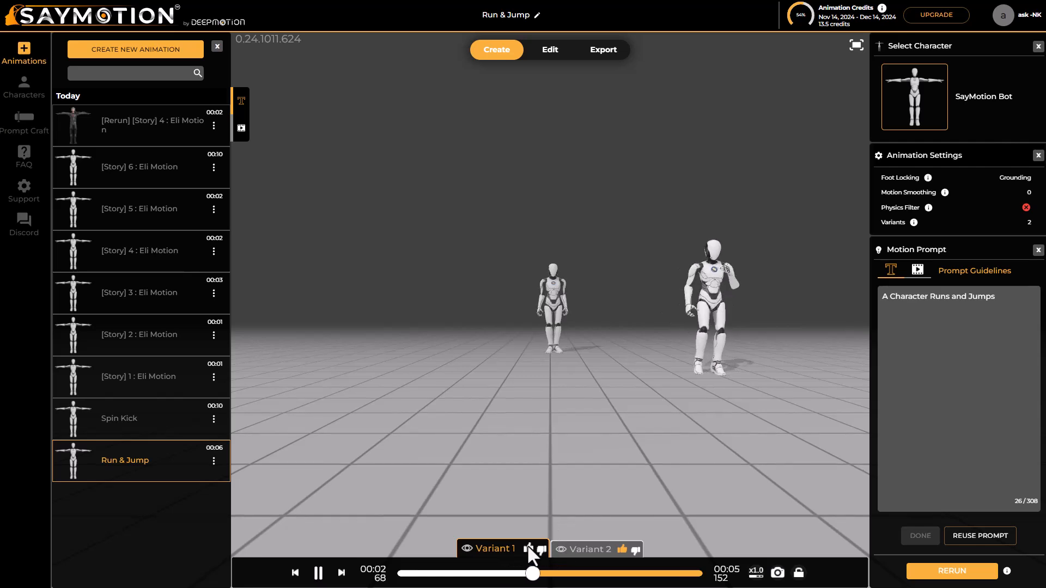
pyautogui.click(467, 549)
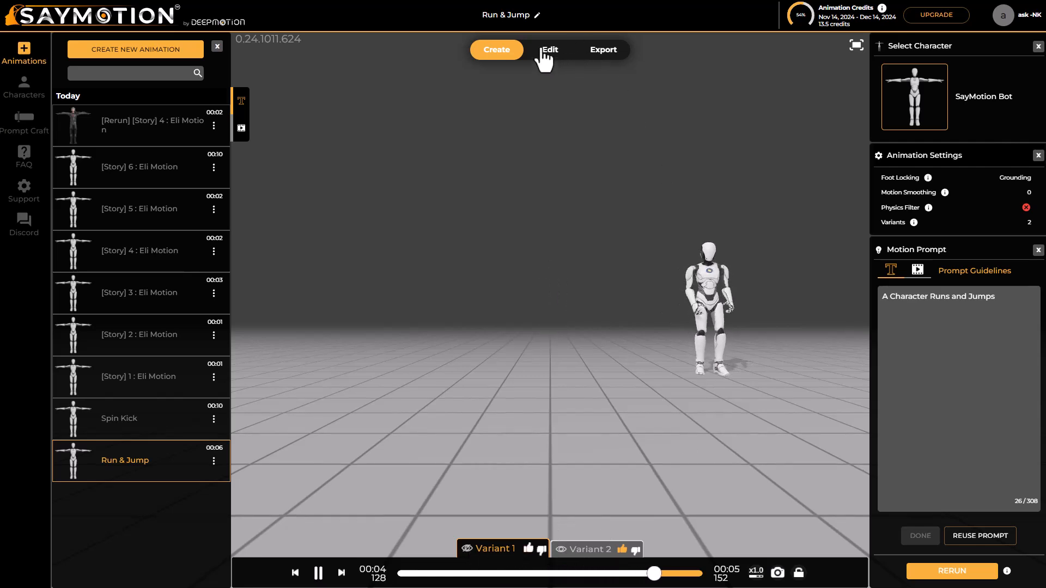
pyautogui.click(555, 53)
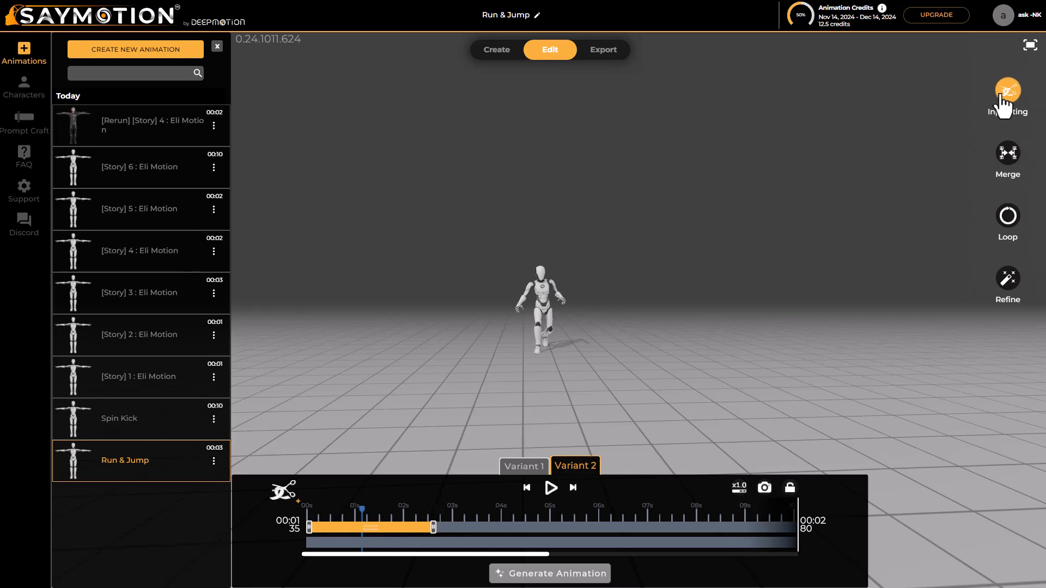
# Look through the Inpainting, Merge, Loop and Refine editing tools, closing the Loop and Refine settings
pyautogui.click(1003, 97)
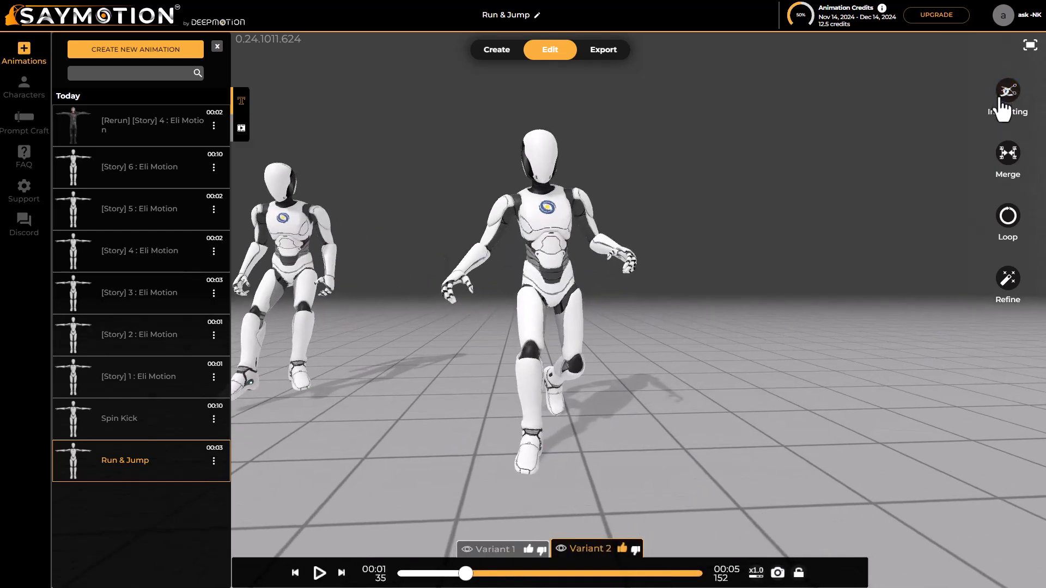
pyautogui.click(1007, 161)
pyautogui.click(1006, 212)
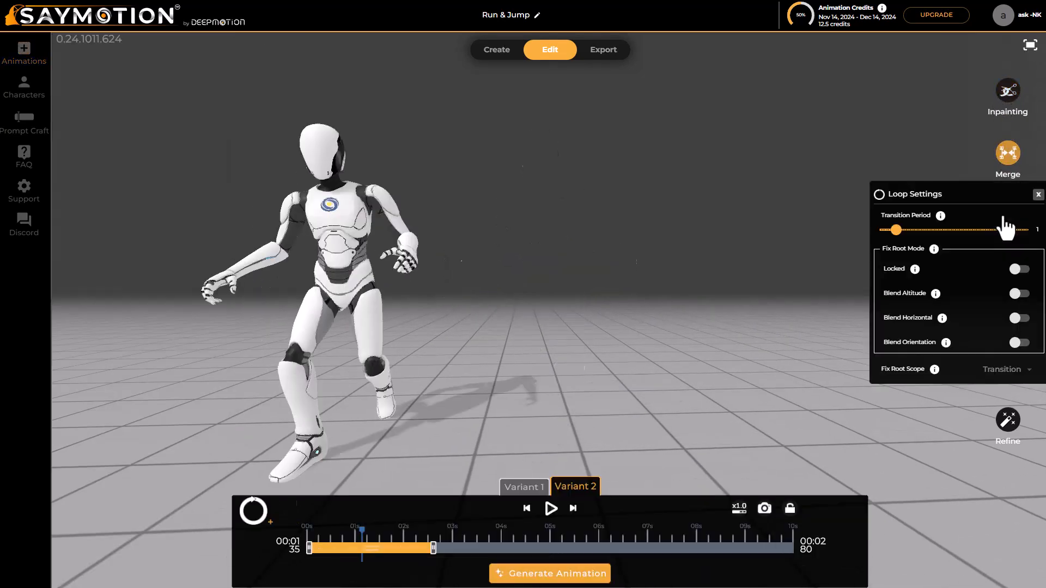
pyautogui.click(1037, 195)
pyautogui.click(1002, 279)
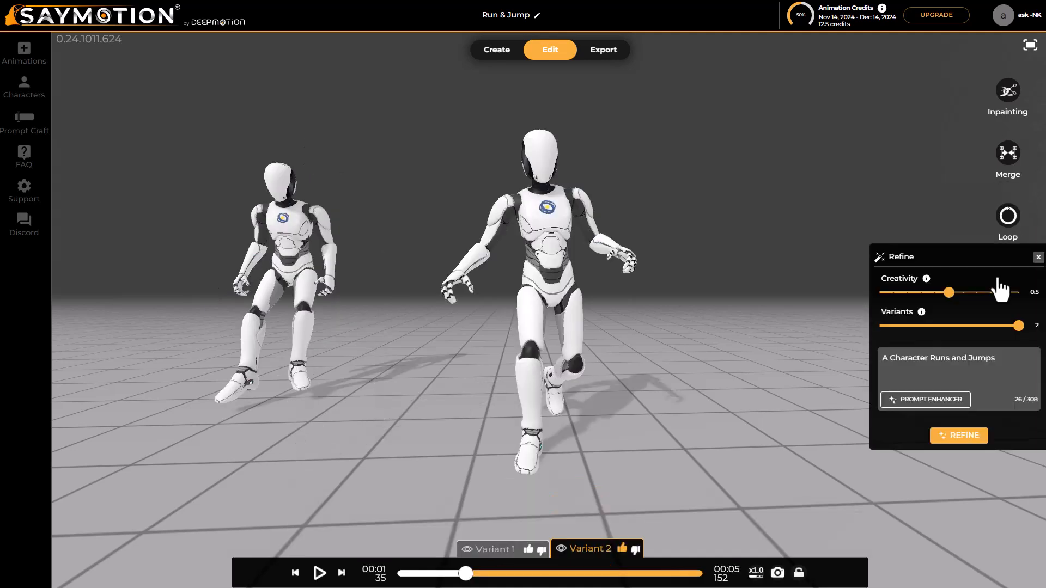
pyautogui.click(1038, 257)
# Add an inpaint segment to Variant 2 of "Run & Jump" and place it from about 1.2 to 2.1 seconds
pyautogui.click(1009, 93)
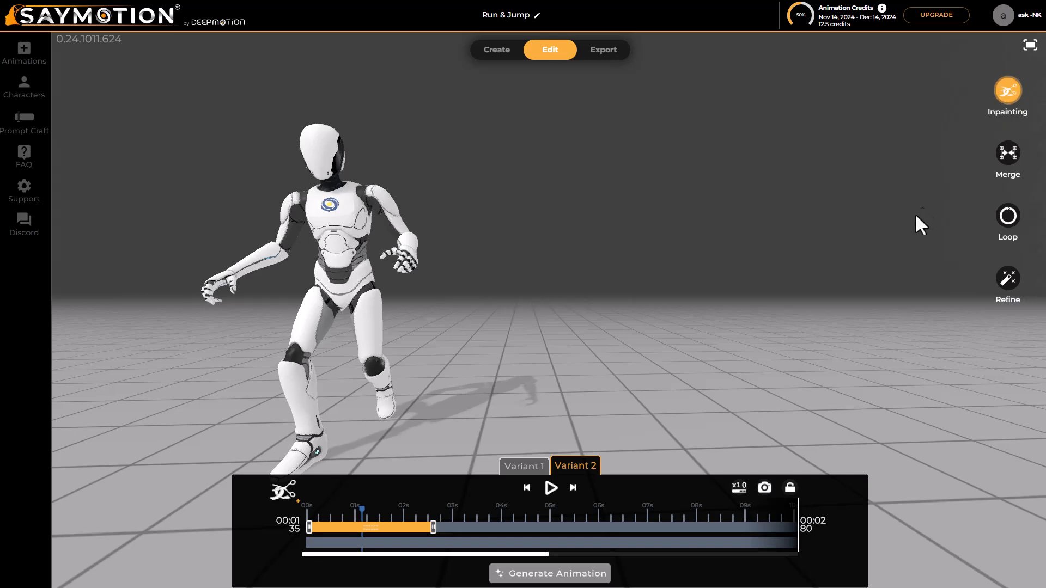
pyautogui.scroll(-5, 487, 436)
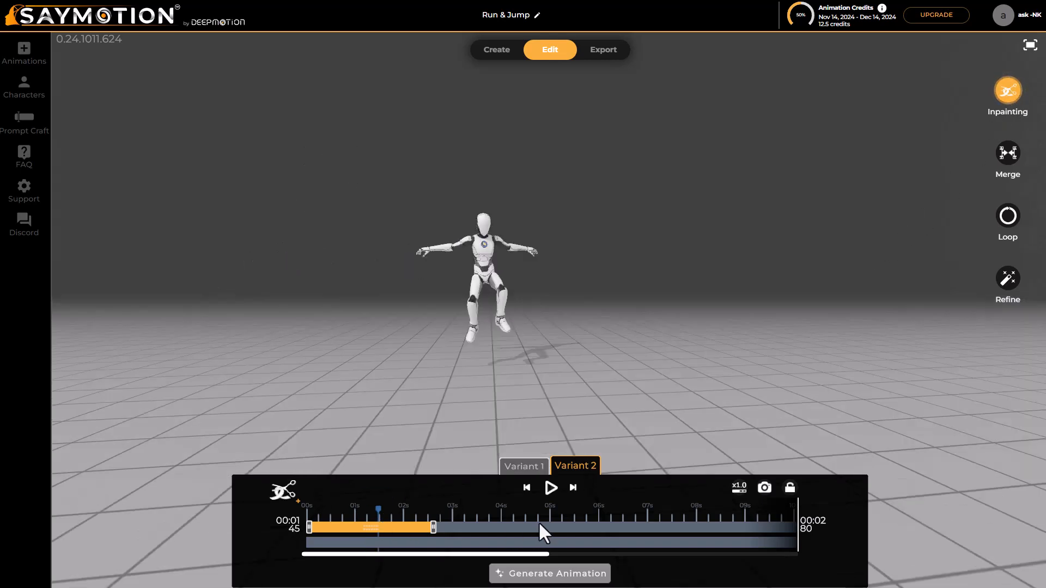
pyautogui.click(282, 493)
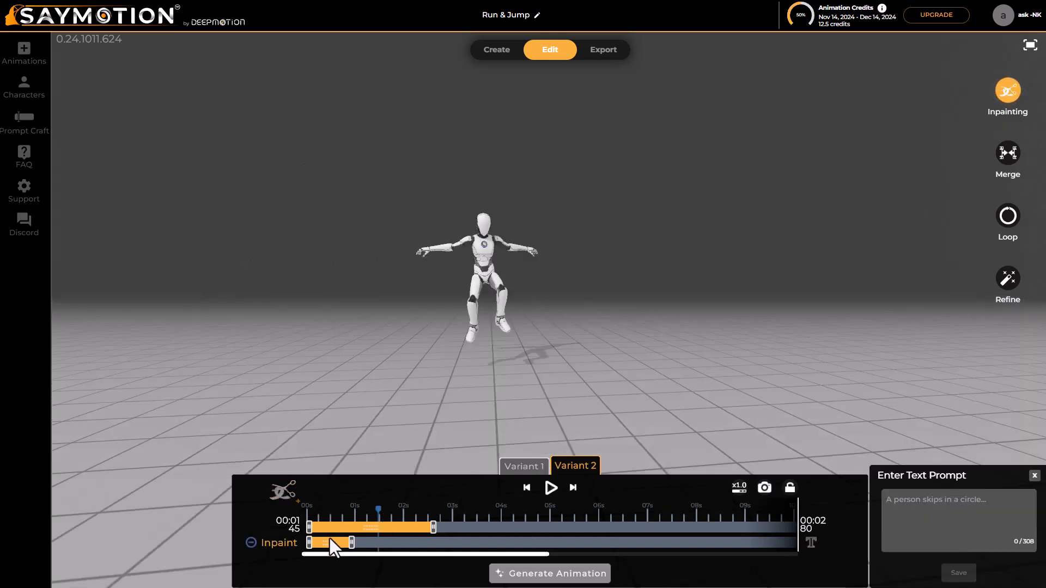
pyautogui.moveTo(335, 542); pyautogui.dragTo(377, 543)
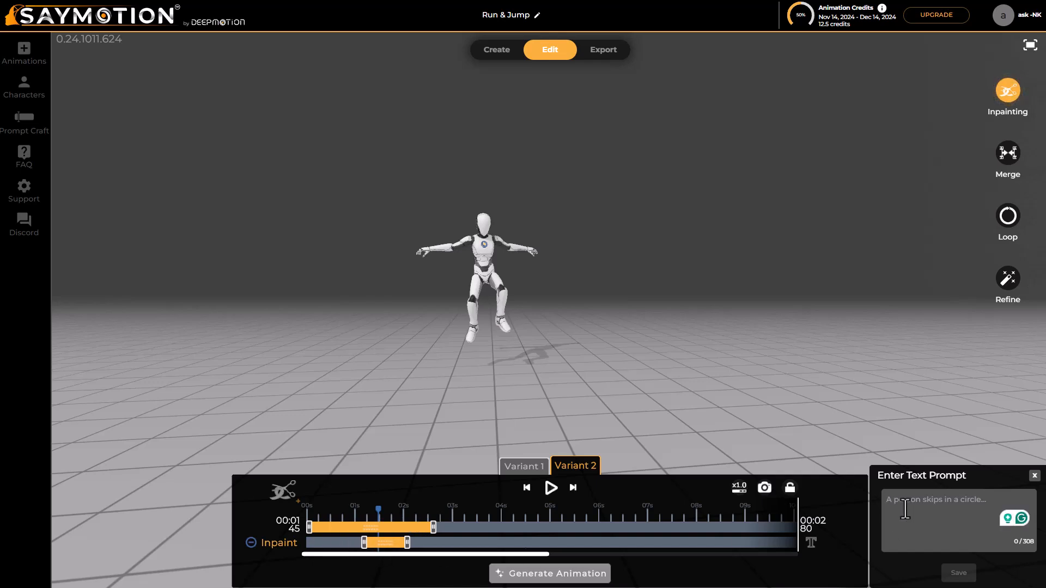
# Prompt the inpaint with "The character raises one hand up", enhance the prompt, and generate the inpainted animation from it
pyautogui.write('Character raises one hand up')
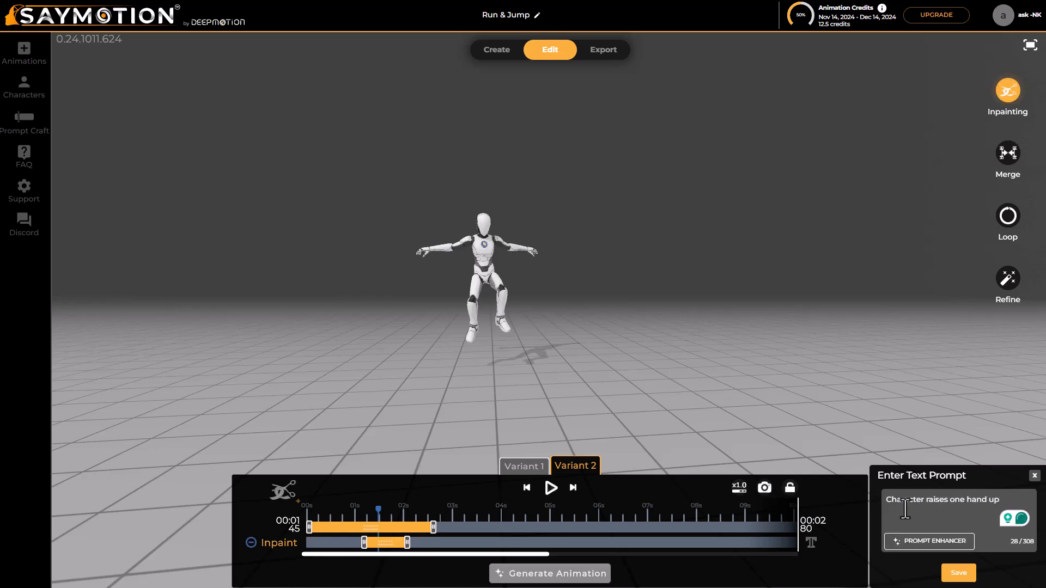
pyautogui.moveTo(905, 509)
pyautogui.click(935, 464)
pyautogui.click(940, 543)
pyautogui.click(946, 535)
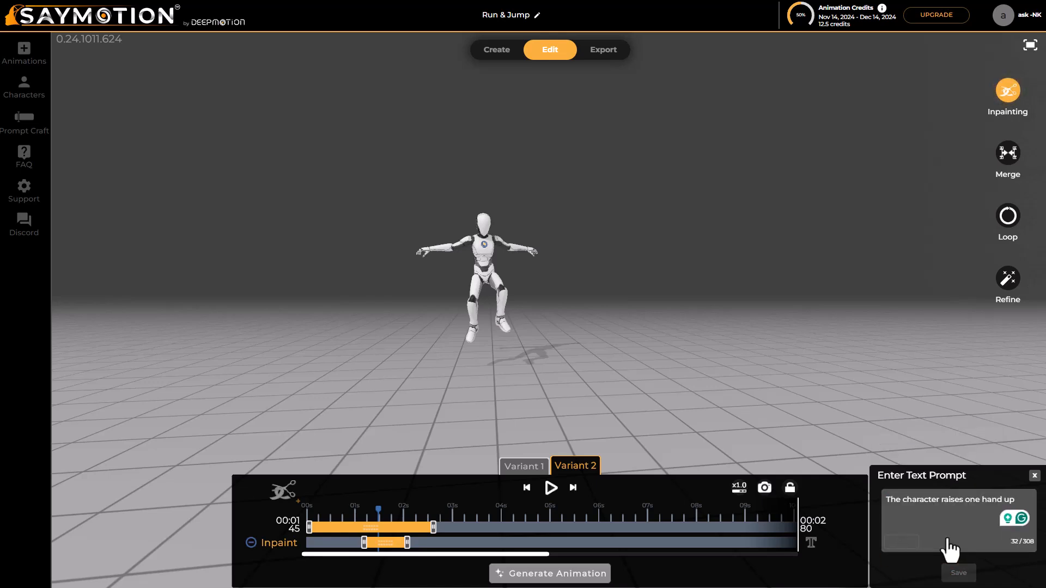
pyautogui.click(959, 573)
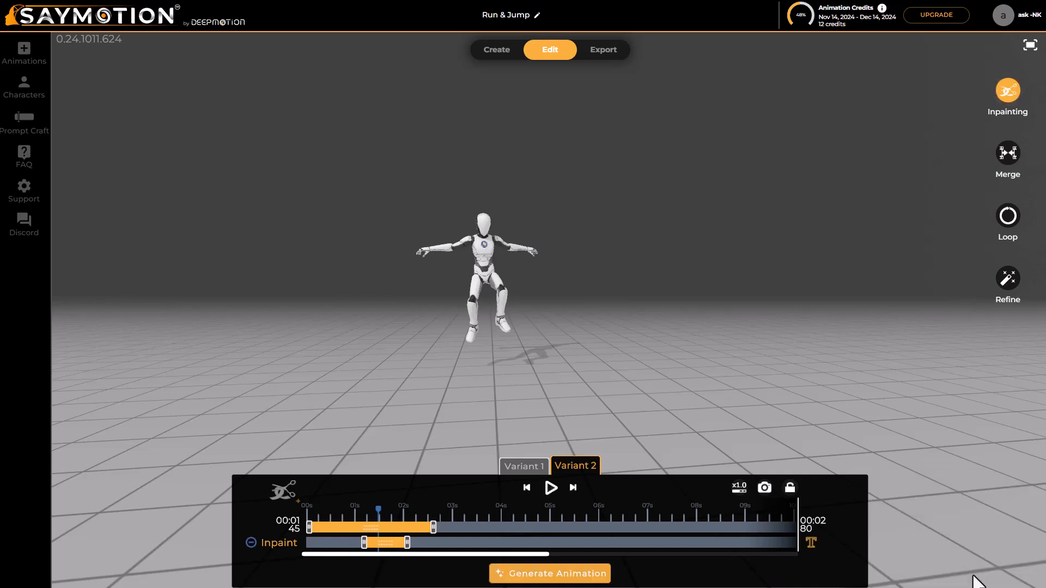
pyautogui.click(565, 581)
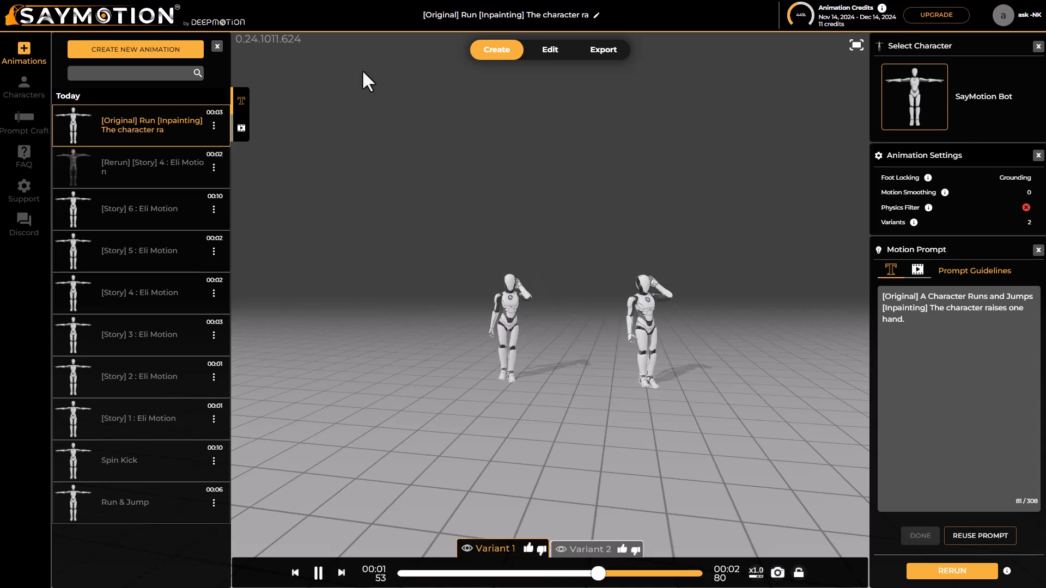
# Add an inpaint at about 0.9 to 1.8 seconds of the new animation's Variant 2, prompted "Character puts hands down after the run.", and generate it
pyautogui.click(551, 51)
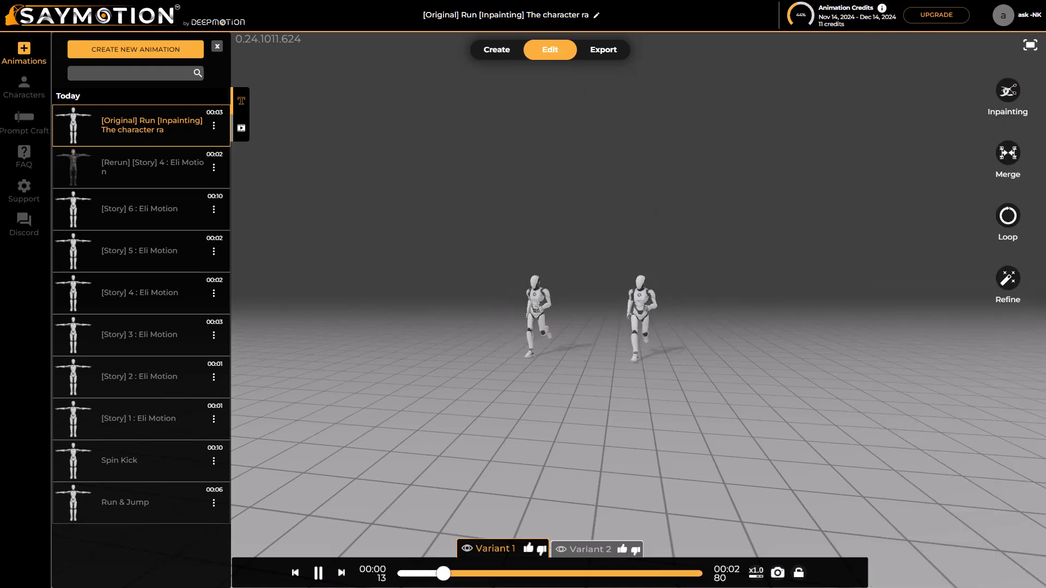
pyautogui.click(1007, 97)
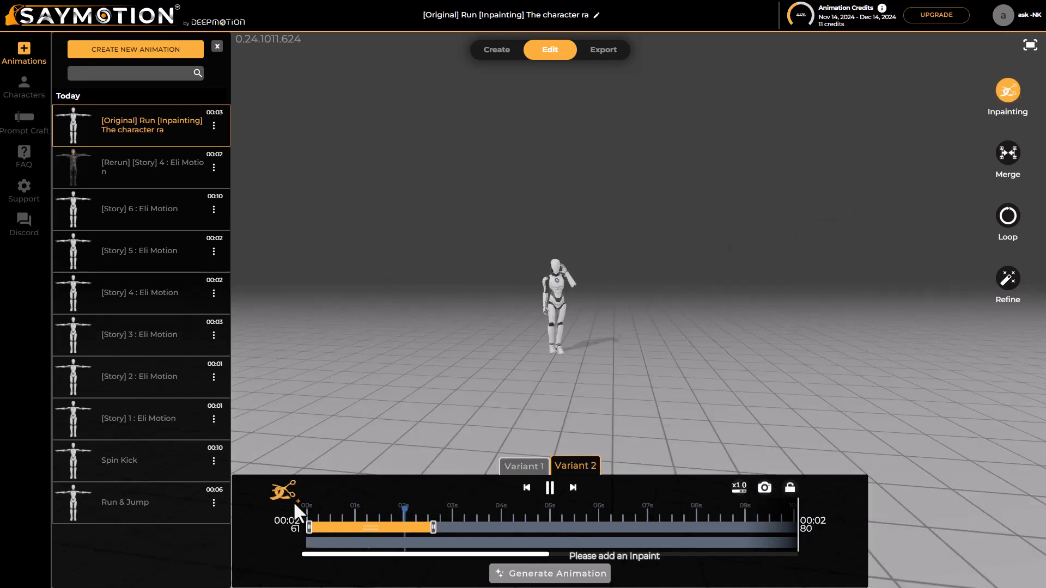
pyautogui.click(292, 499)
pyautogui.click(926, 507)
pyautogui.write('Character ')
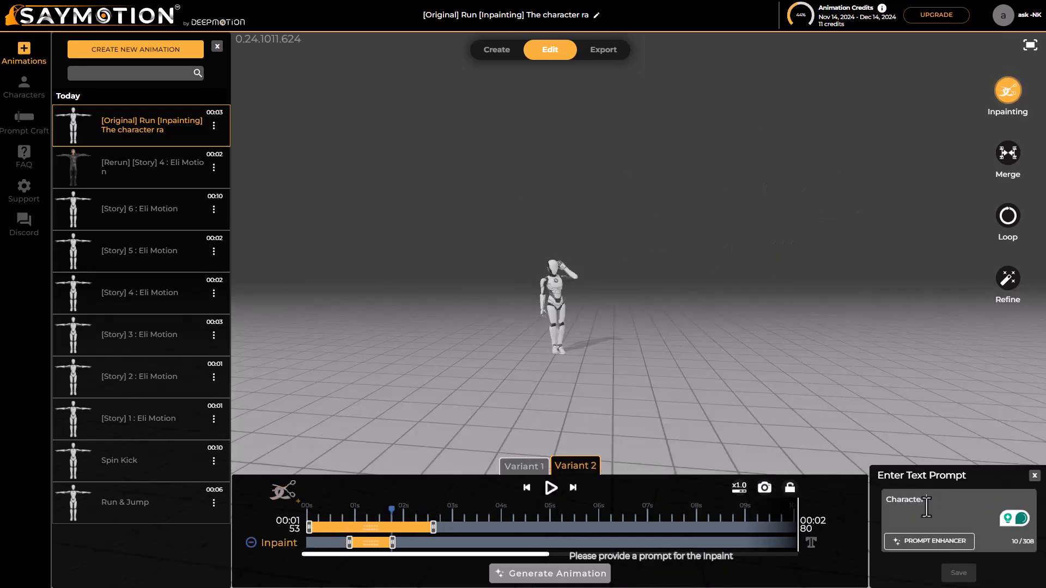
pyautogui.write('puts hands down after the run.')
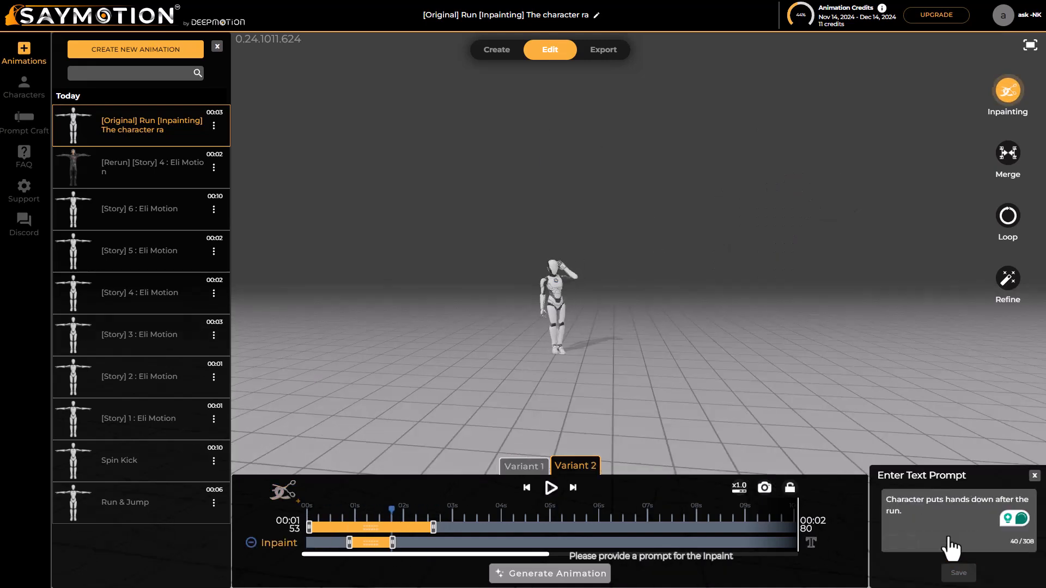
pyautogui.click(959, 573)
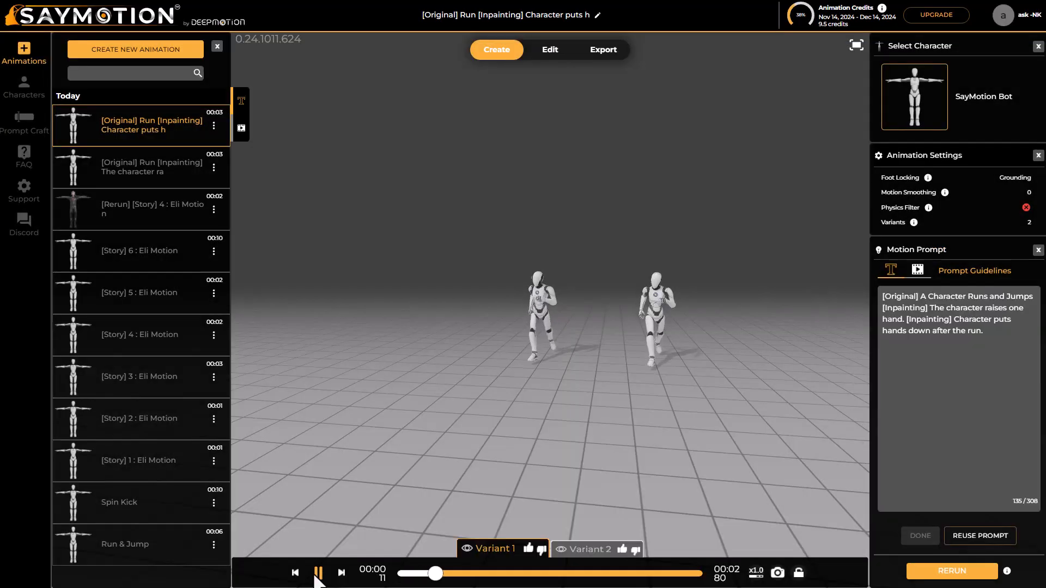
pyautogui.click(550, 49)
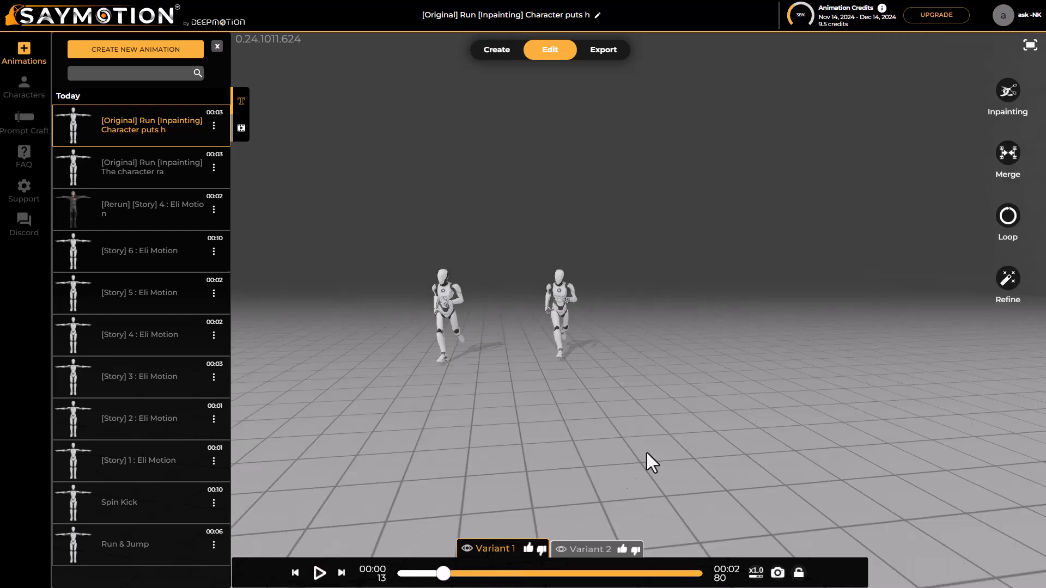
pyautogui.click(1009, 160)
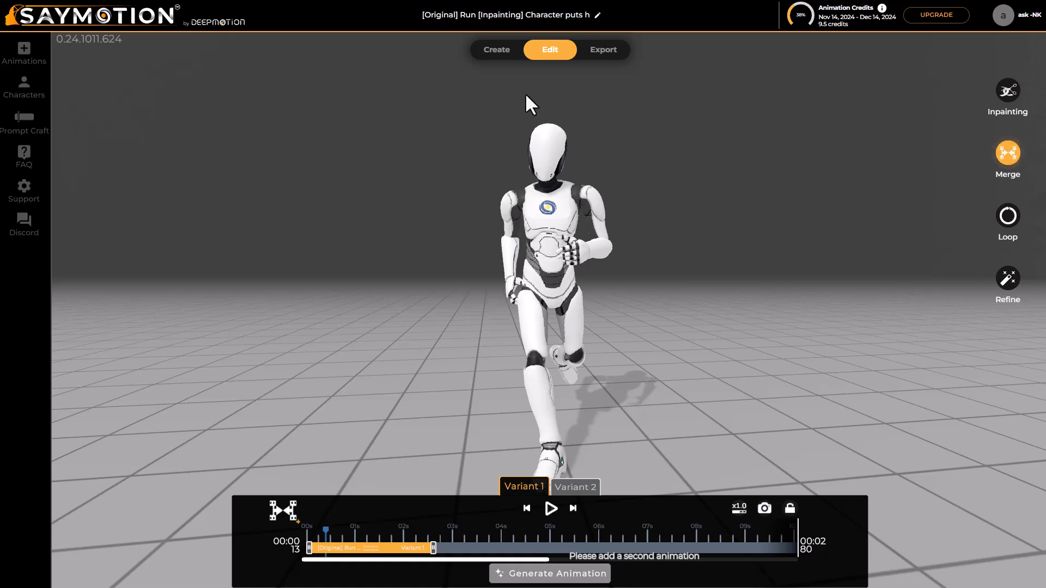
pyautogui.click(1008, 161)
pyautogui.click(496, 50)
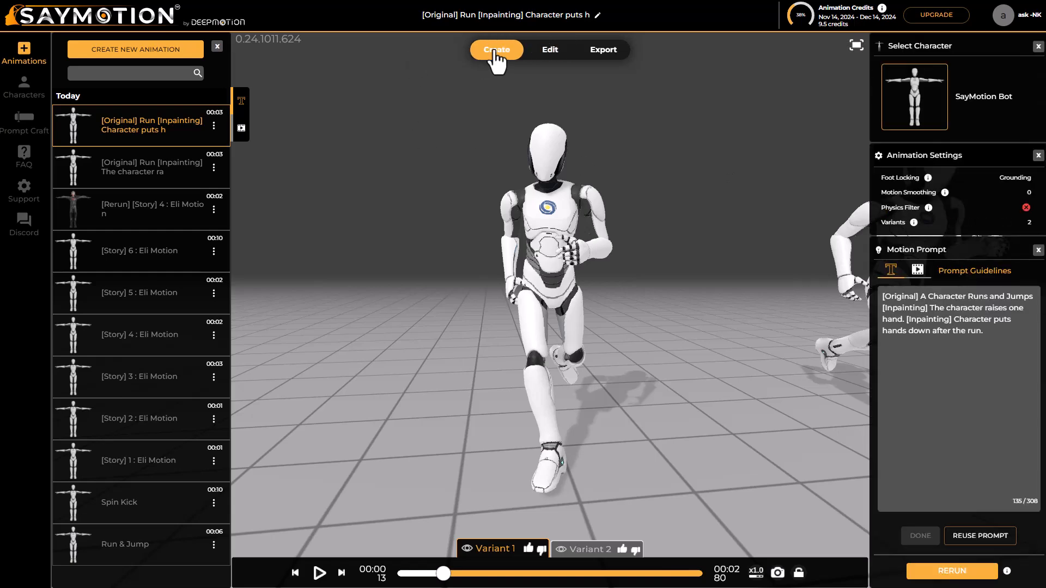
# Merge Variant 2 of the "Run & Jump" animation with "[Story] 3 : Eli Motion" on the editing timeline
pyautogui.click(547, 50)
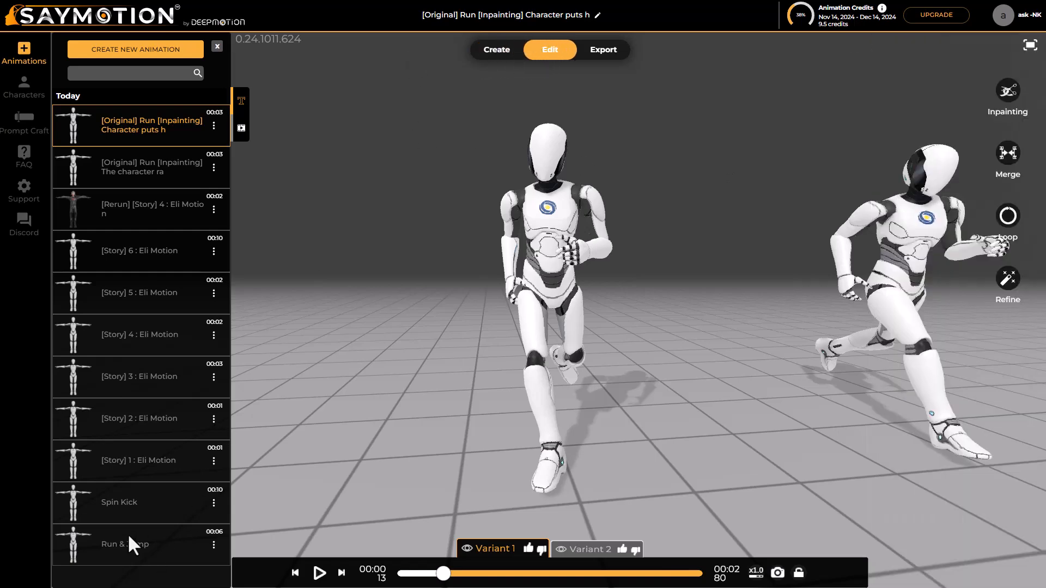
pyautogui.click(120, 549)
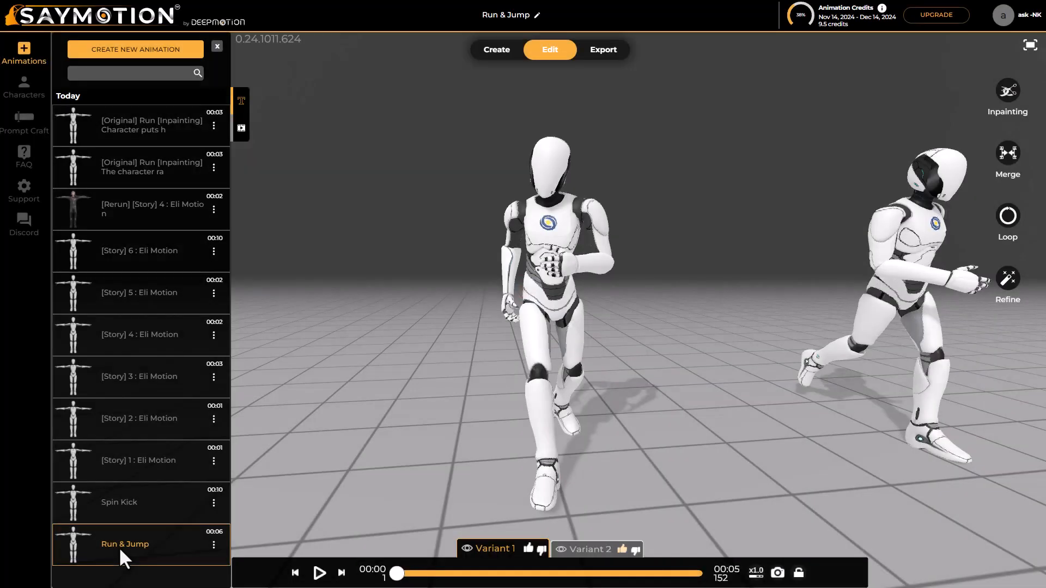
pyautogui.click(584, 551)
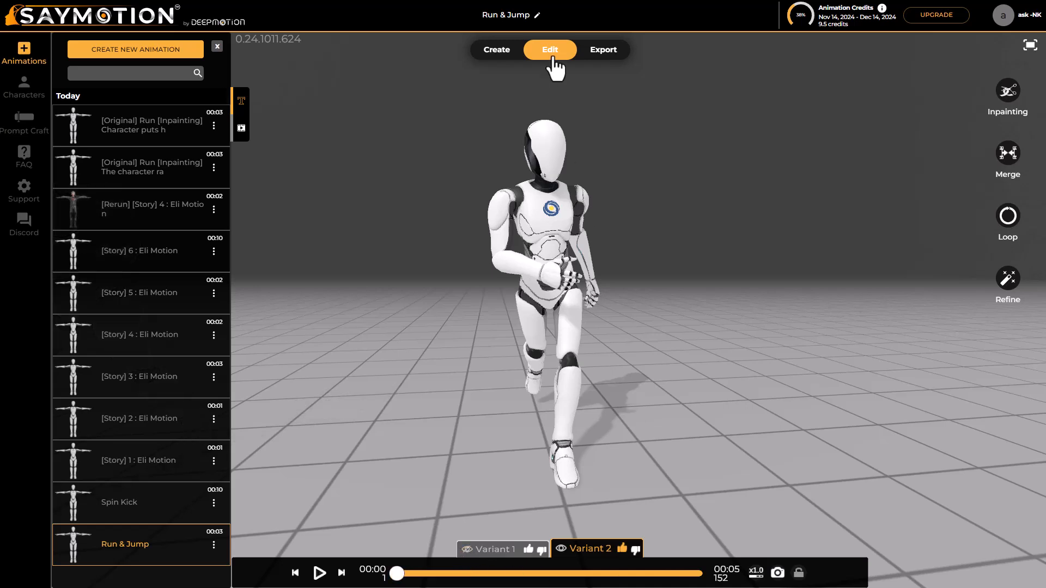
pyautogui.click(1007, 154)
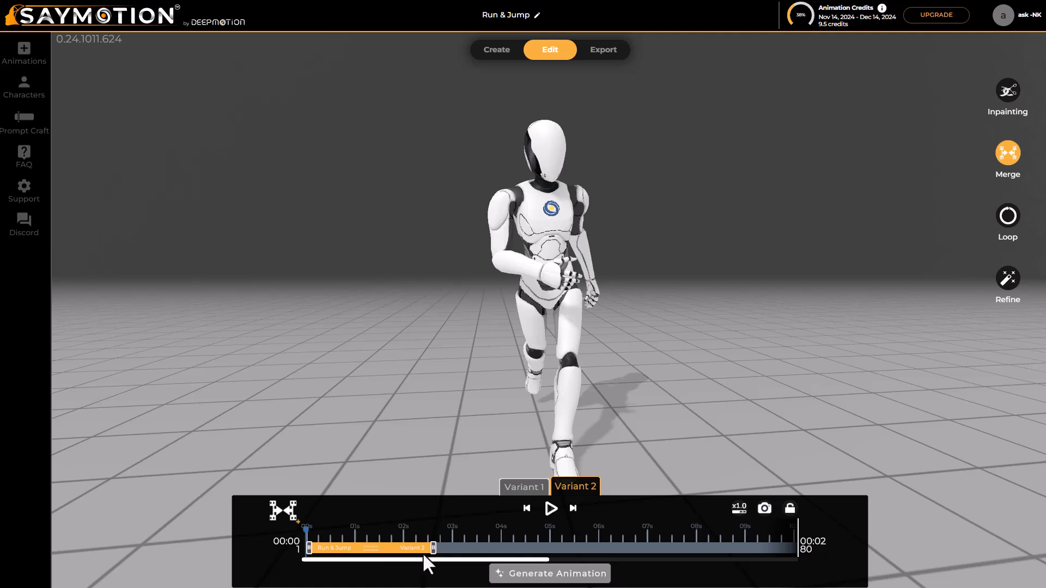
pyautogui.click(276, 508)
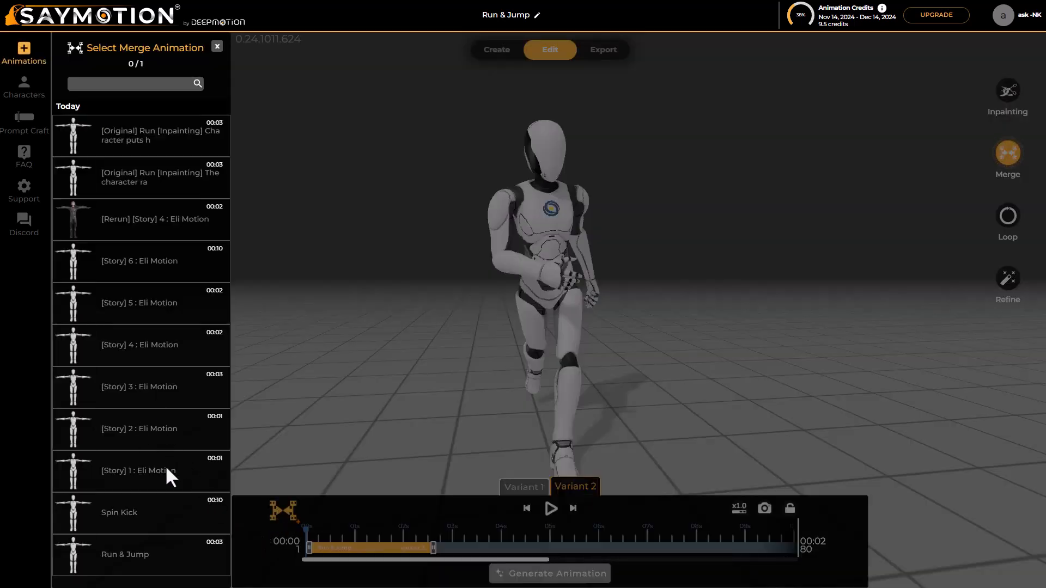
pyautogui.click(129, 387)
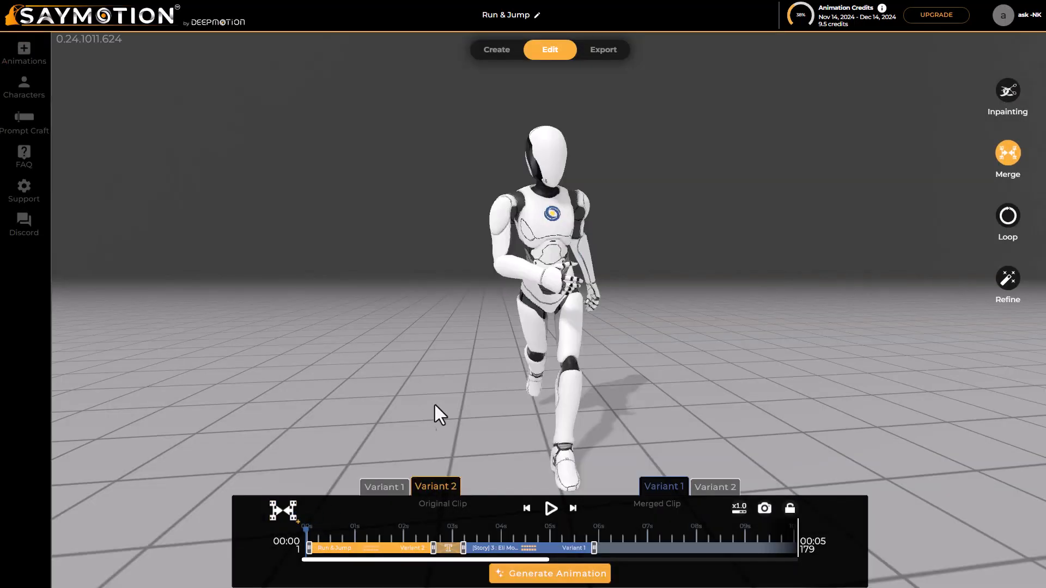
# Preview the merged clips up to frame 102, generate the merged animation, and play back its variants
pyautogui.moveTo(306, 528); pyautogui.dragTo(471, 542)
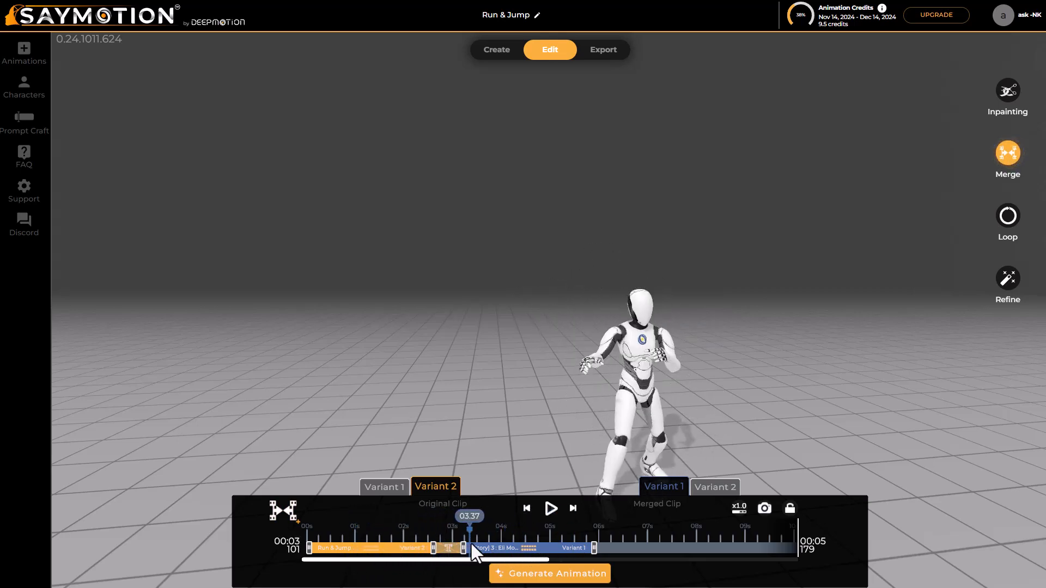
pyautogui.click(524, 578)
pyautogui.click(608, 530)
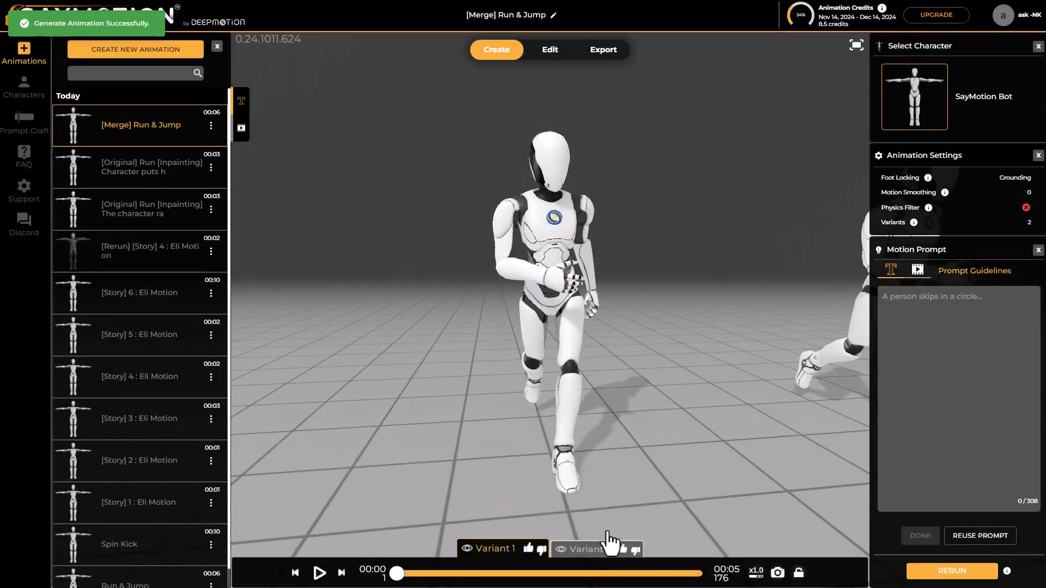
pyautogui.scroll(-6, 616, 399)
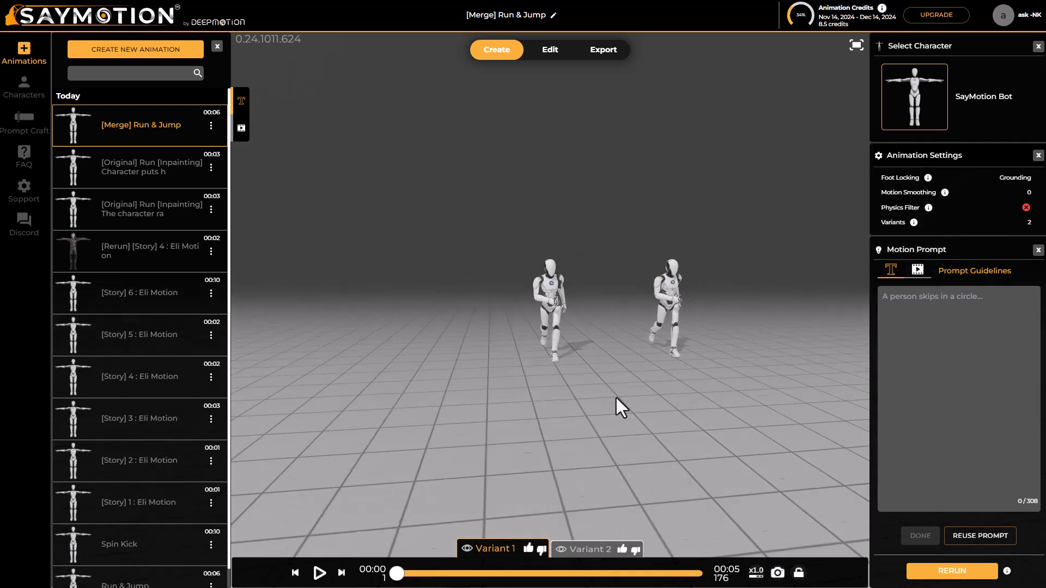
pyautogui.scroll(1, 572, 433)
pyautogui.click(322, 575)
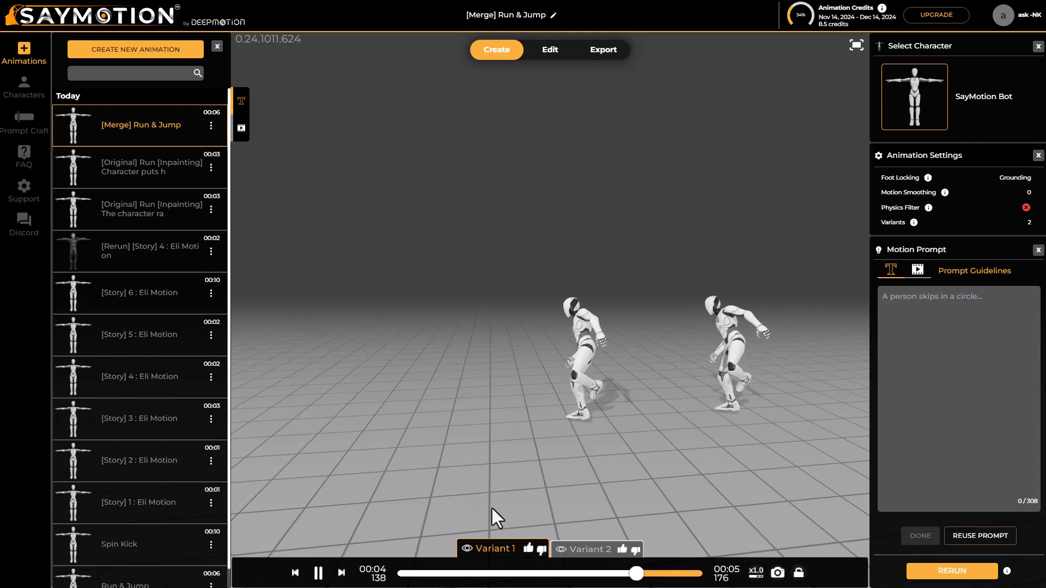
# Open "[Story] 1 : Eli Motion" for editing, show only its Variant 2 and preview it
pyautogui.click(550, 50)
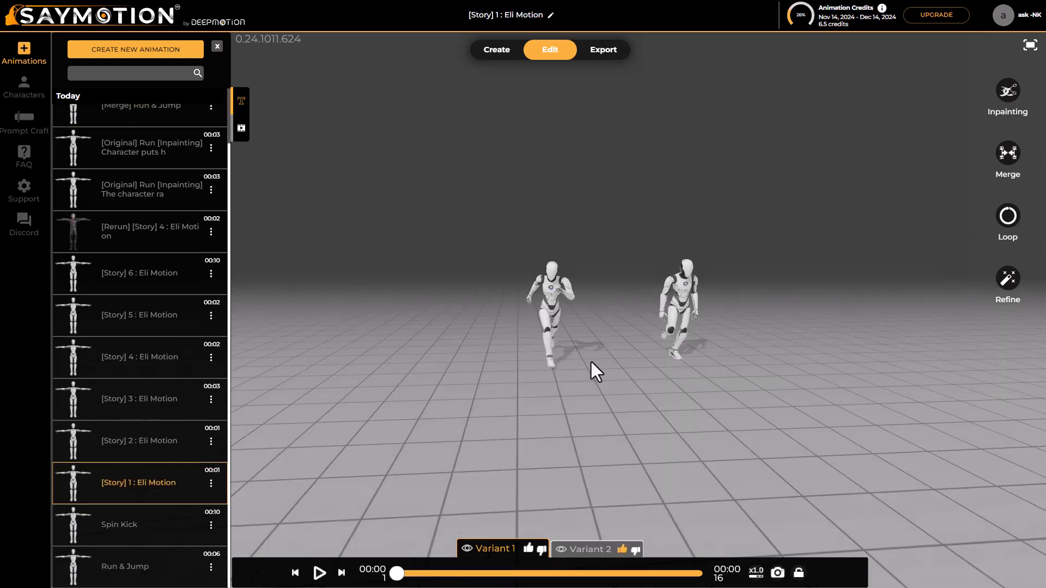
pyautogui.moveTo(639, 371); pyautogui.dragTo(606, 361)
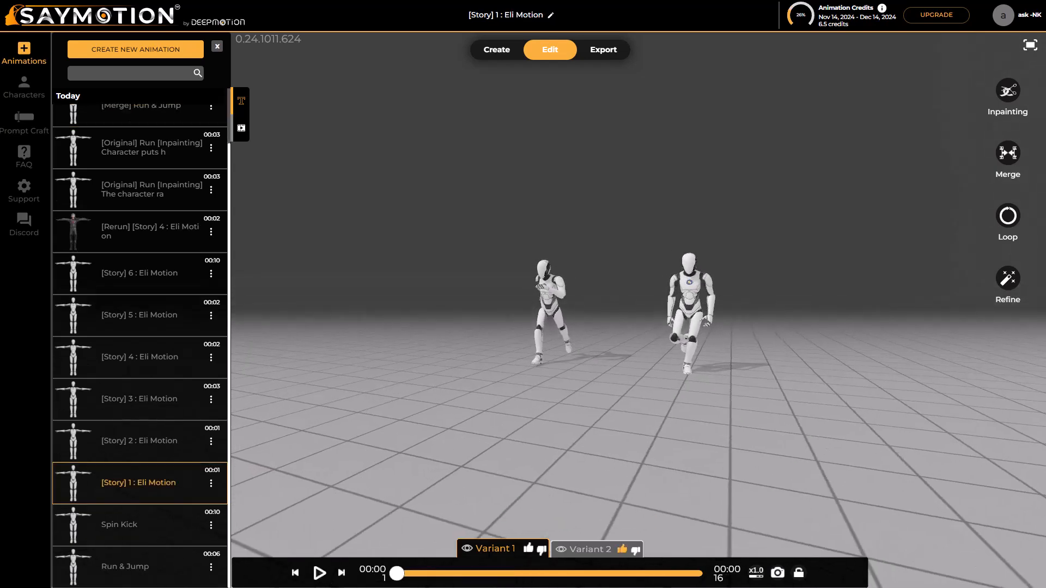
pyautogui.click(583, 548)
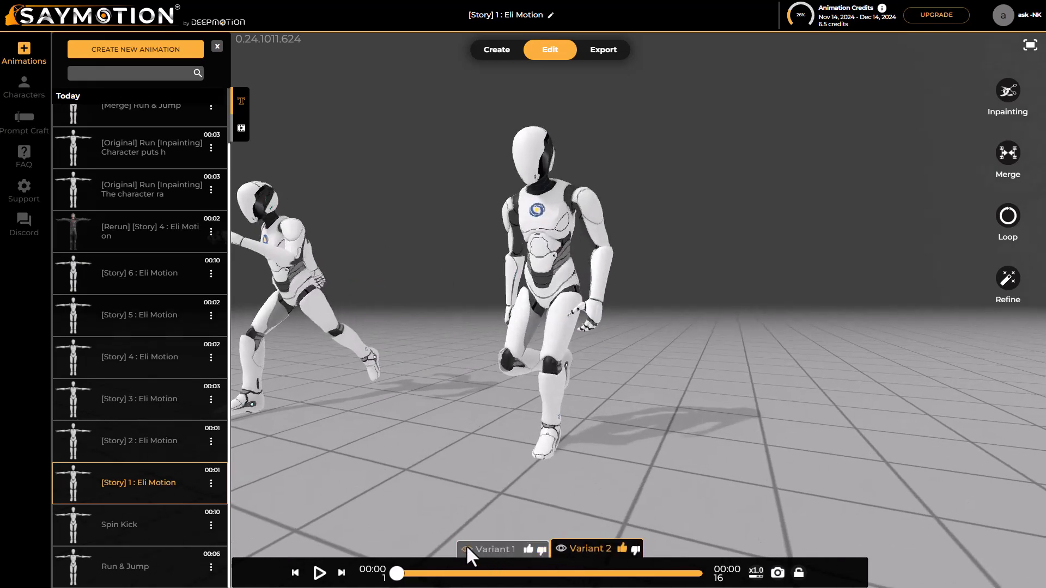
pyautogui.click(467, 548)
pyautogui.scroll(-5, 583, 389)
pyautogui.click(319, 572)
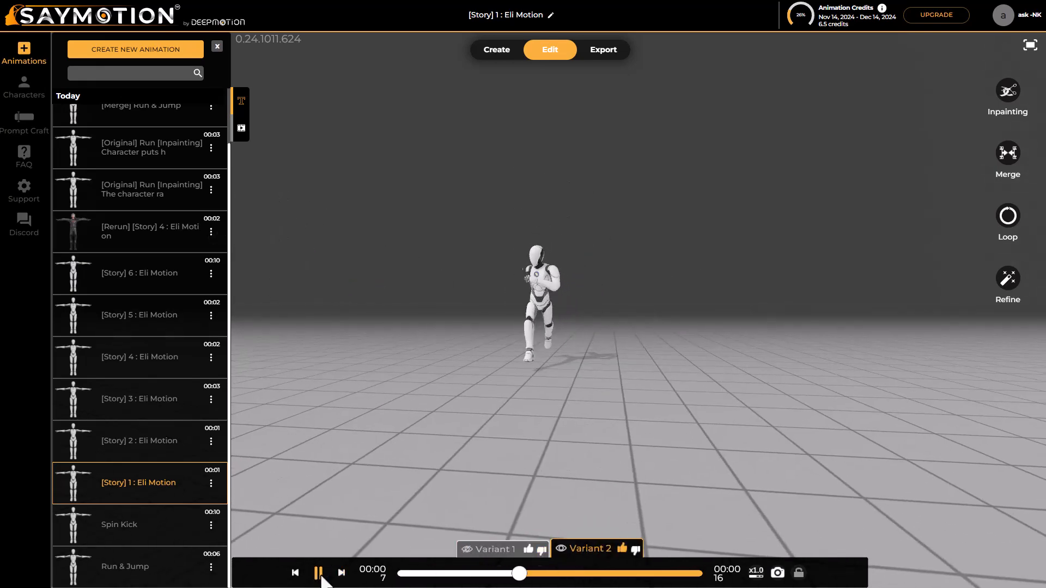
pyautogui.click(321, 576)
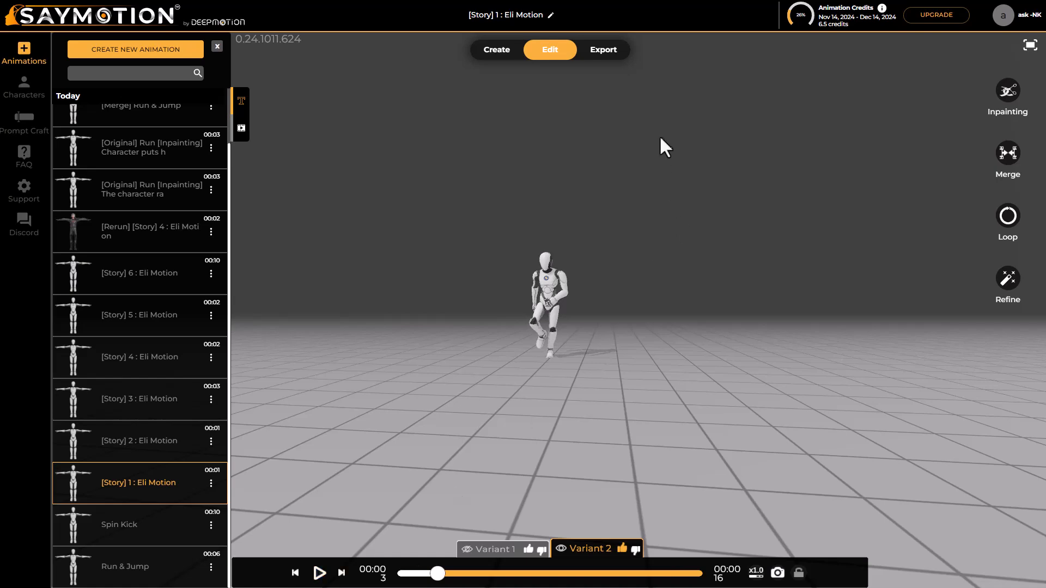
# Loop Variant 2 out to 208 frames with Locked, Blend Altitude, Blend Orientation and Full root scope, and generate the looped animation
pyautogui.click(1008, 215)
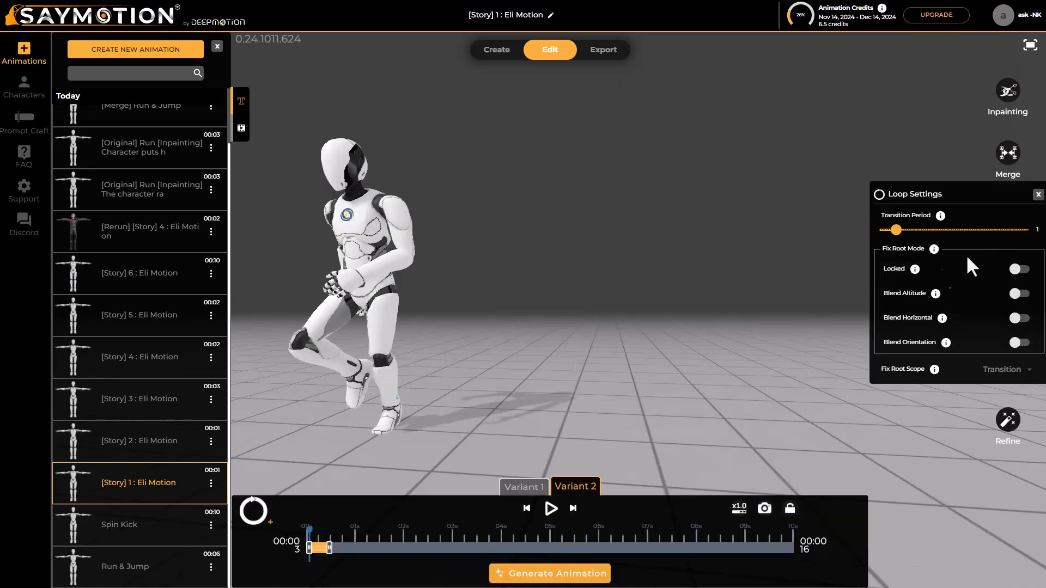
pyautogui.click(263, 518)
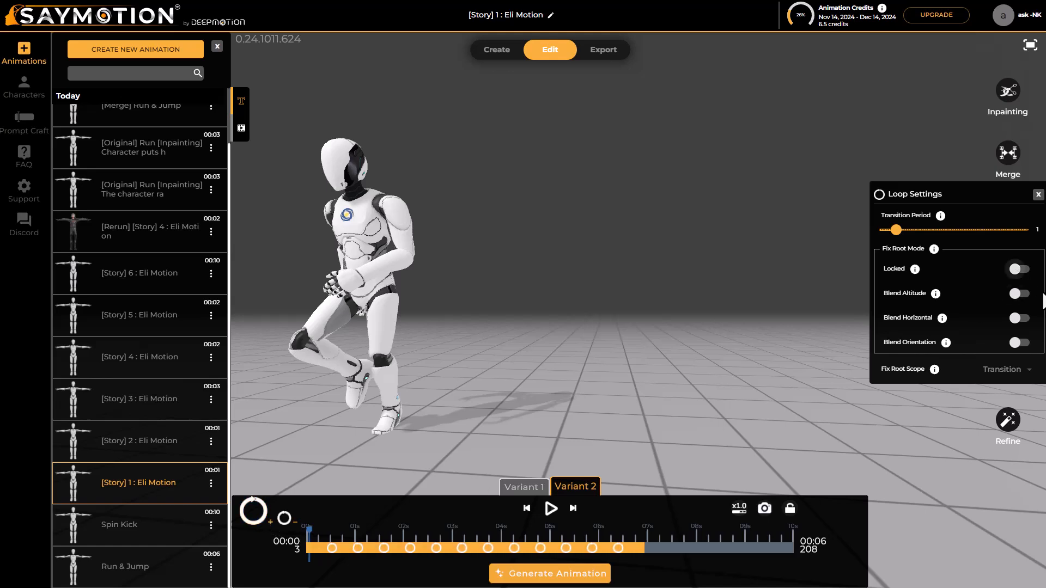
pyautogui.click(1014, 320)
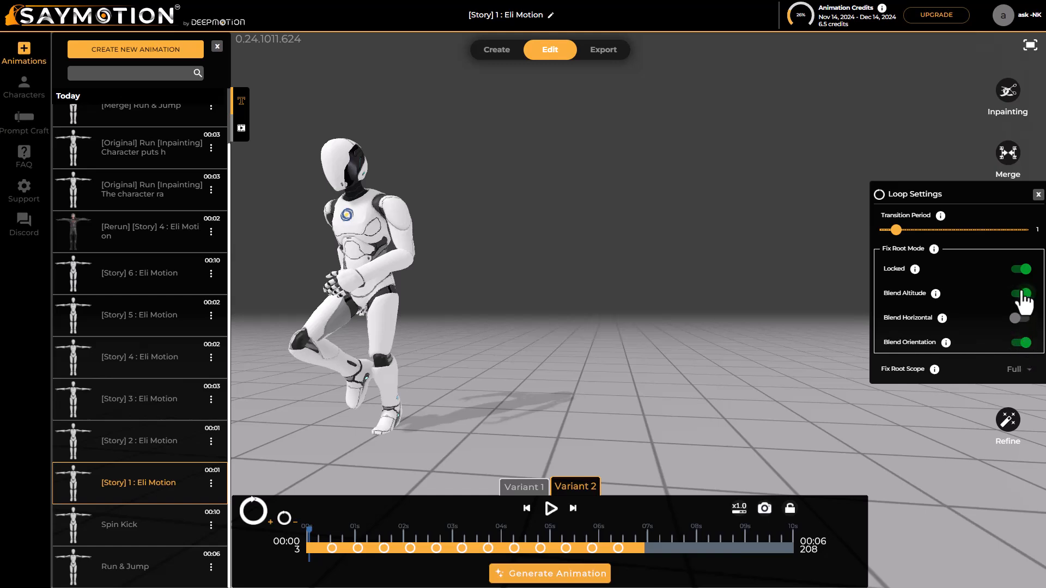
pyautogui.click(551, 574)
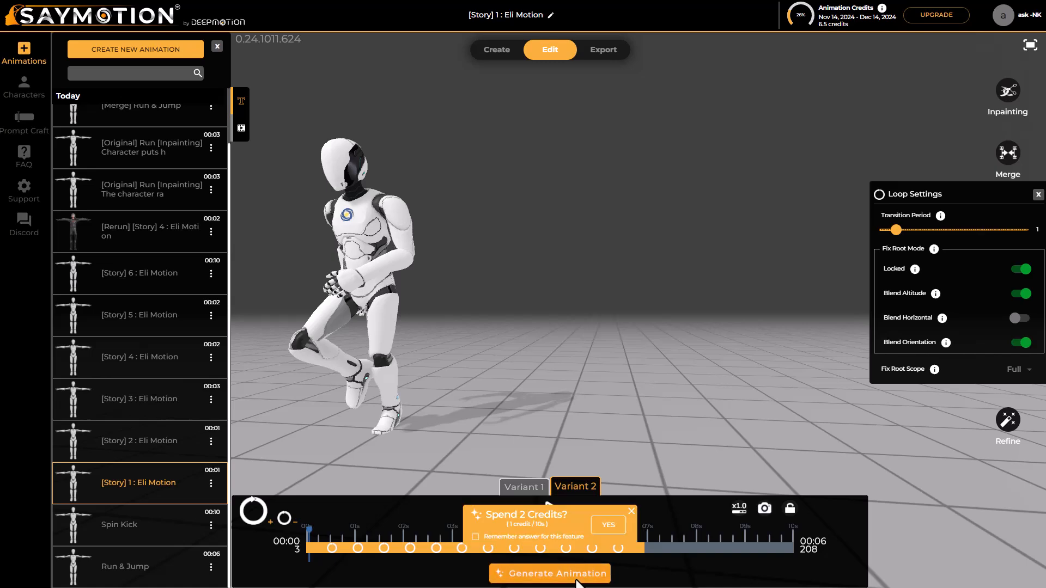
pyautogui.click(614, 539)
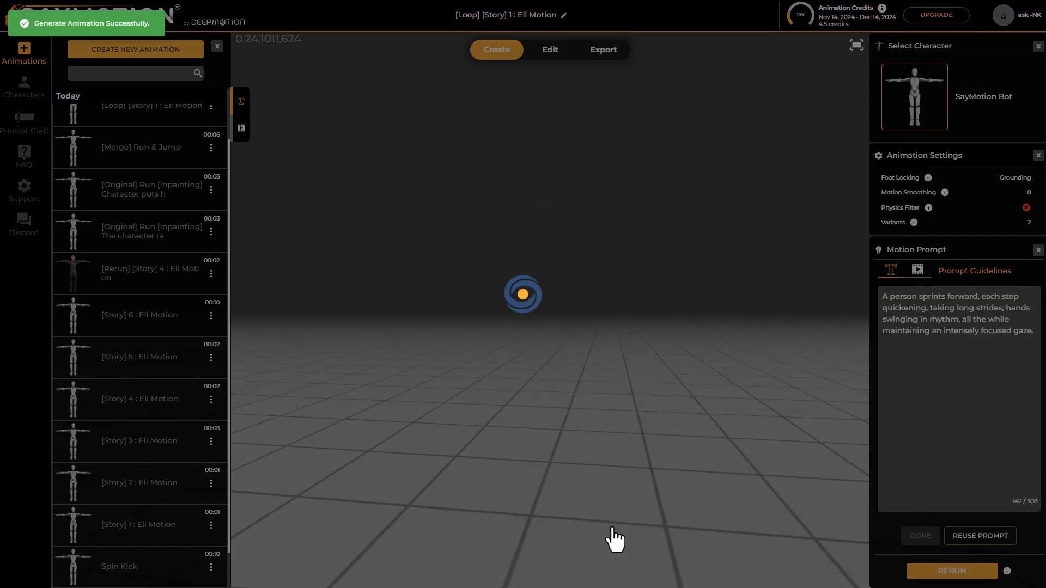
pyautogui.scroll(-6, 569, 422)
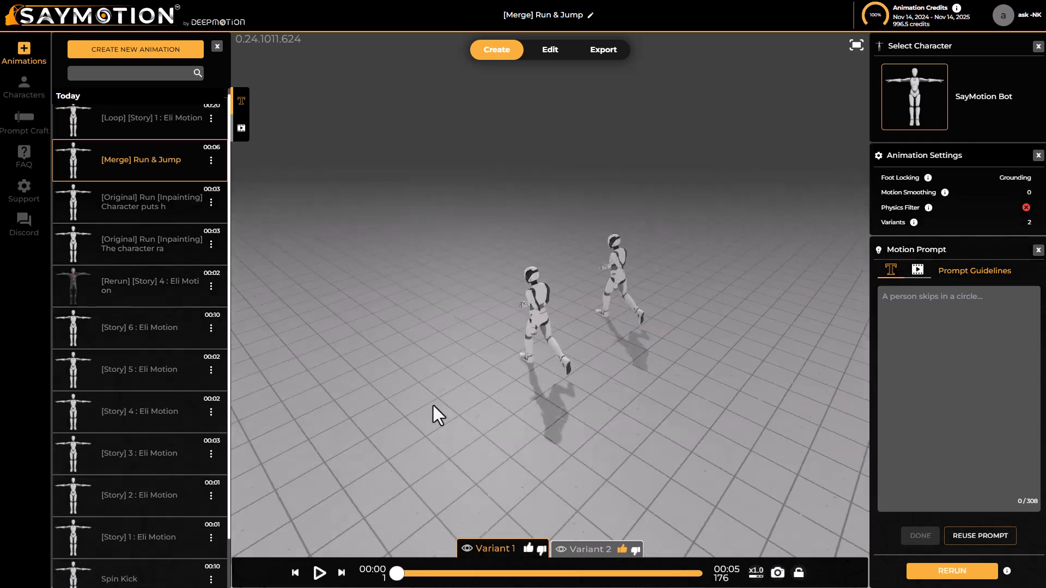
# Refine "[Merge] Run & Jump" with creativity 0.3, 3 variants and the prompt "A person jumps high"
pyautogui.moveTo(593, 379); pyautogui.dragTo(502, 361)
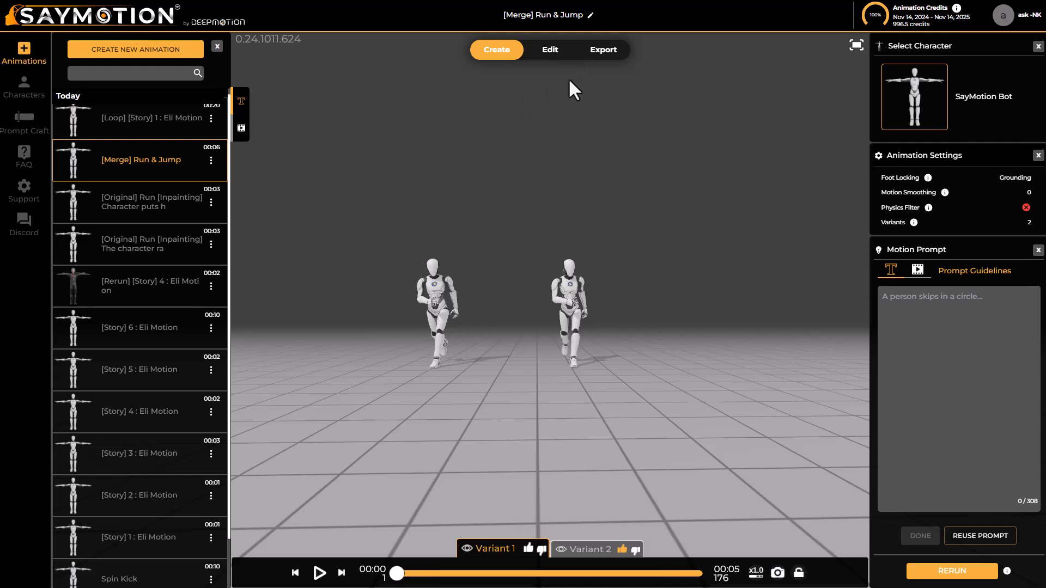
pyautogui.click(564, 62)
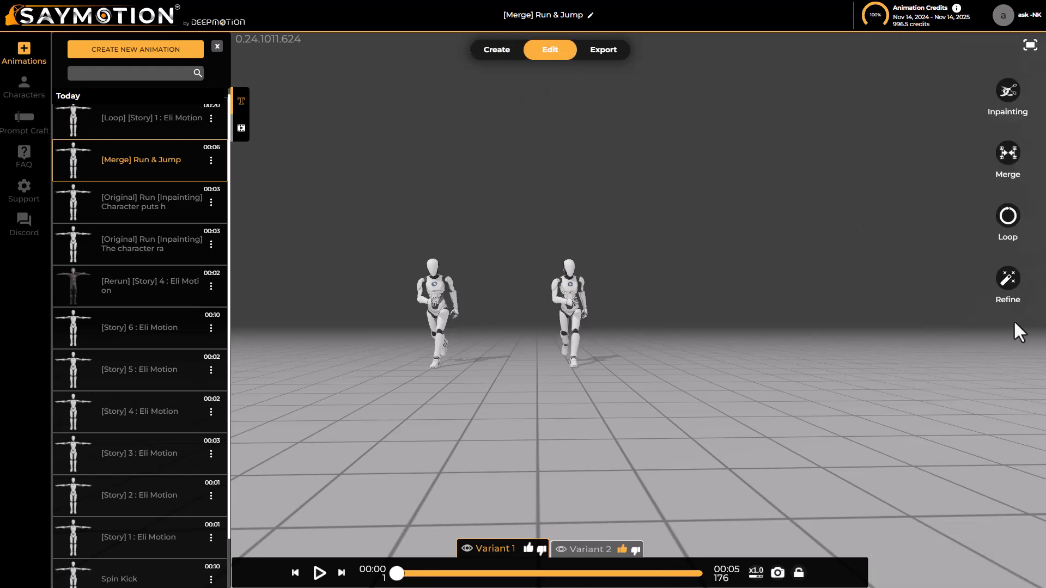
pyautogui.click(1008, 279)
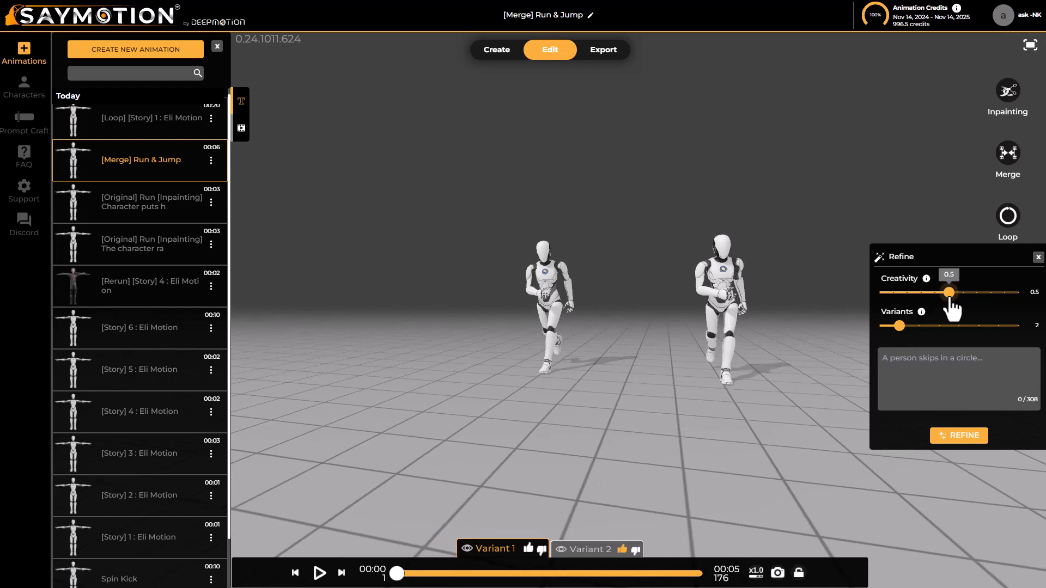
pyautogui.moveTo(953, 299); pyautogui.dragTo(916, 294)
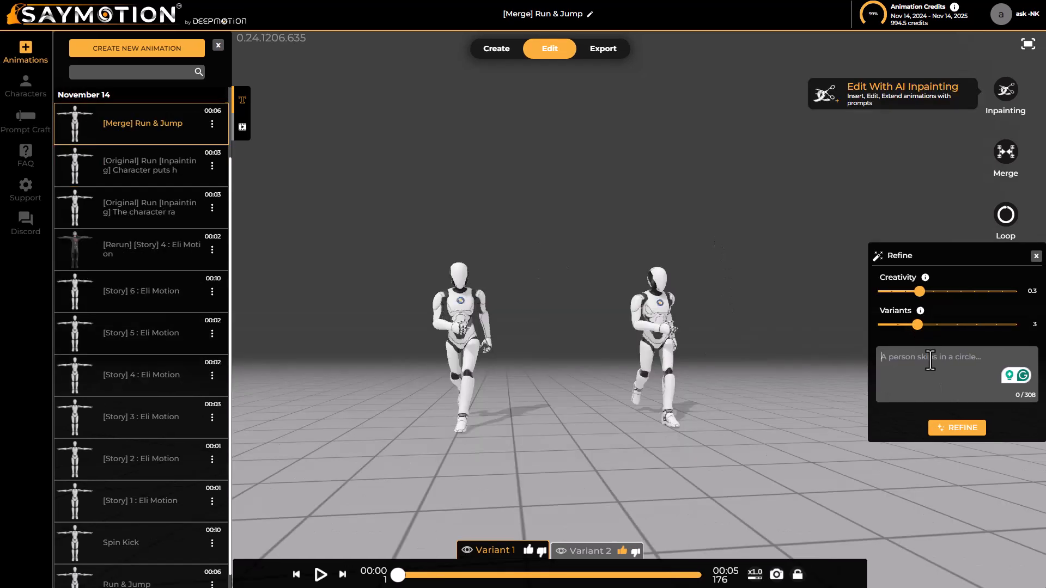
pyautogui.write('A person jumps high')
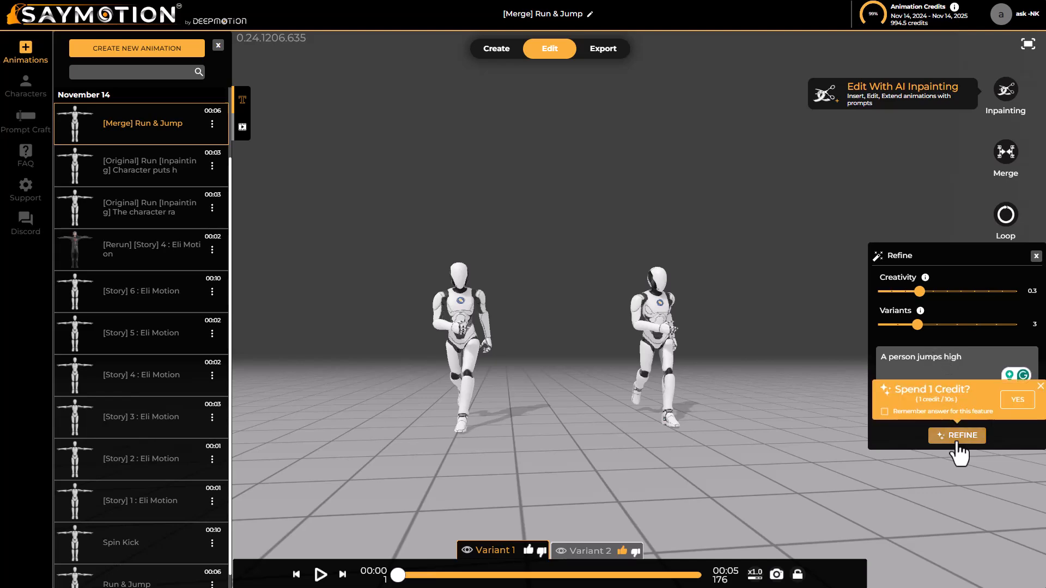
pyautogui.click(948, 433)
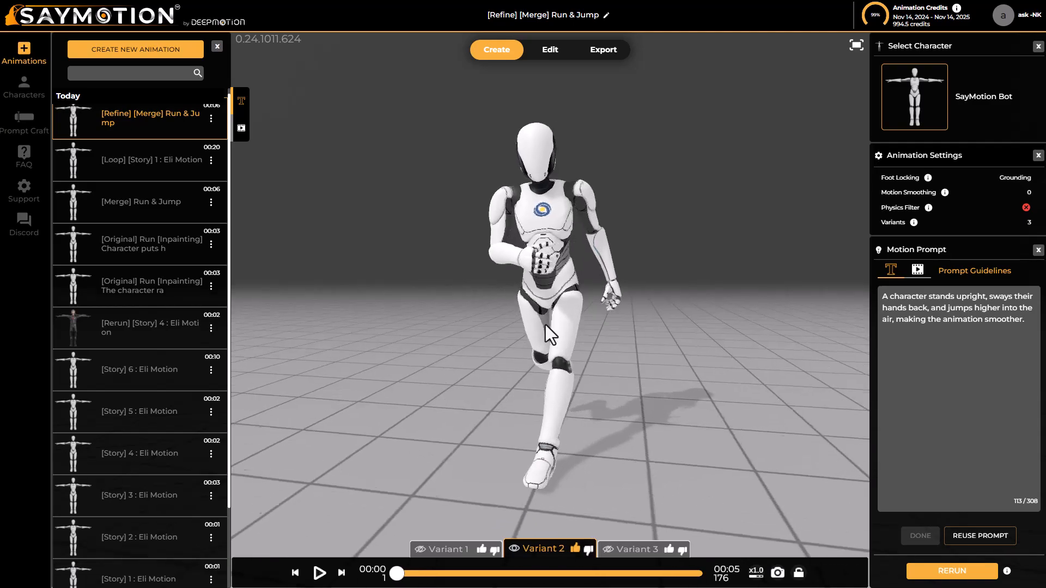
# Open the export settings for the refined animation's Variant 2, check the download formats and enable MP4 output
pyautogui.moveTo(372, 323); pyautogui.dragTo(1041, 436)
pyautogui.moveTo(1041, 436); pyautogui.dragTo(1035, 447)
pyautogui.click(497, 53)
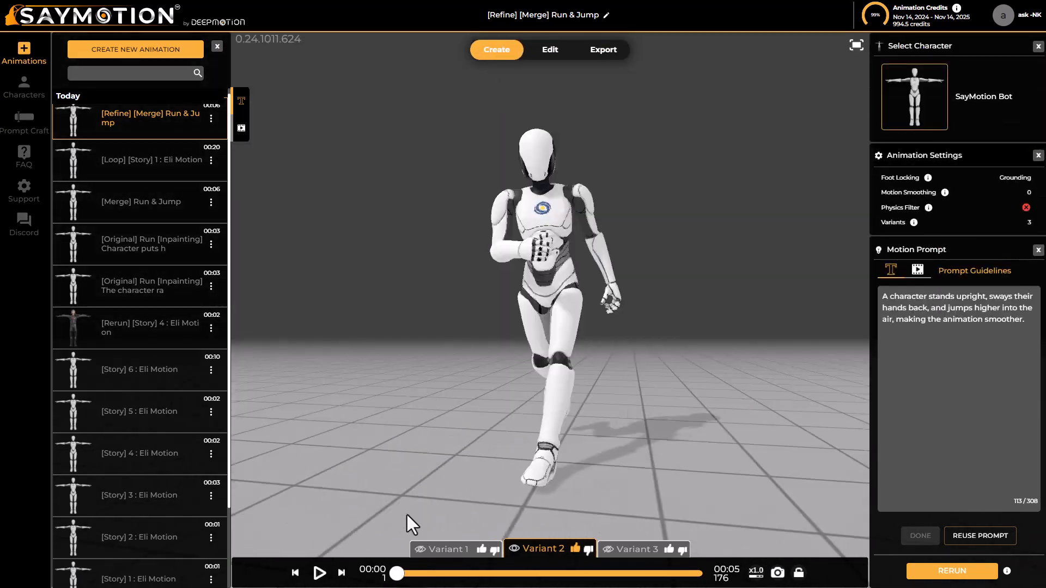
pyautogui.click(604, 55)
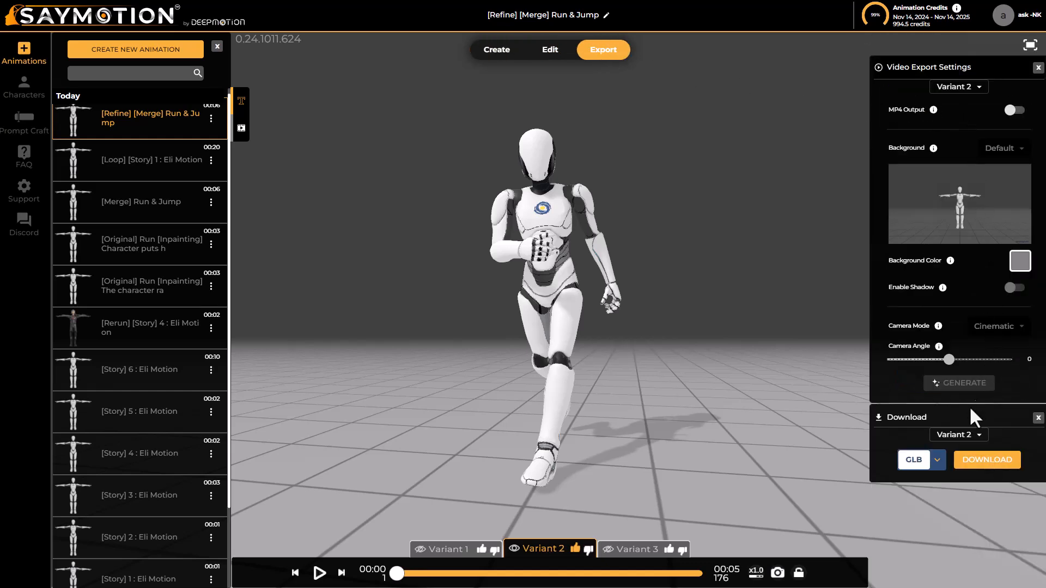
pyautogui.click(938, 461)
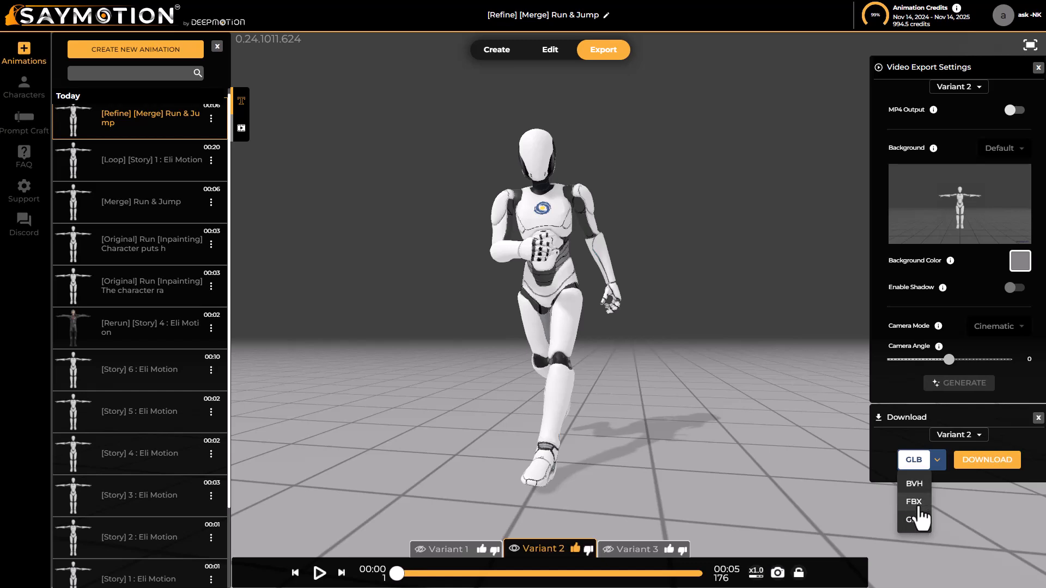
pyautogui.click(1016, 110)
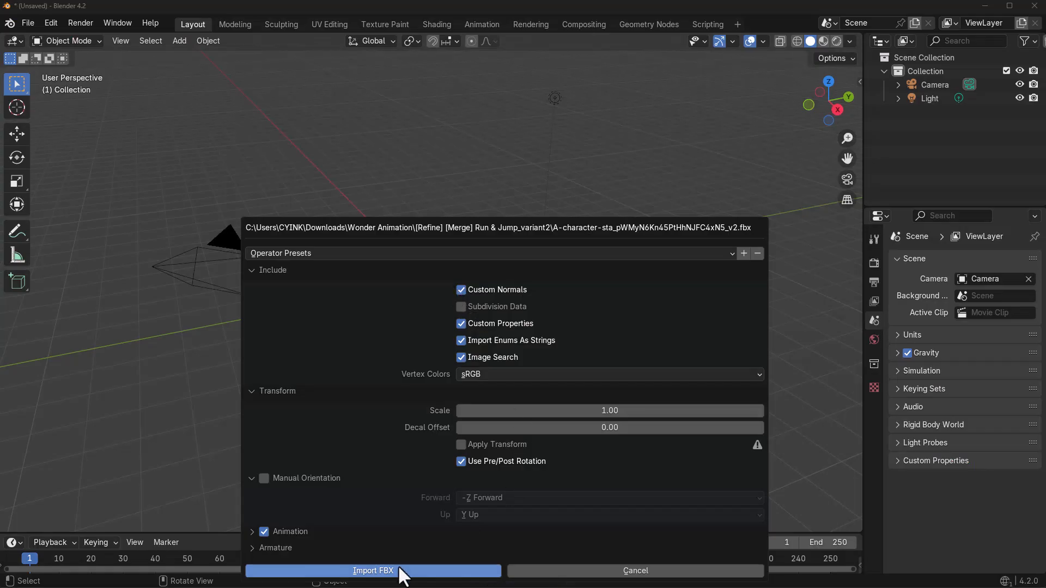
pyautogui.click(400, 570)
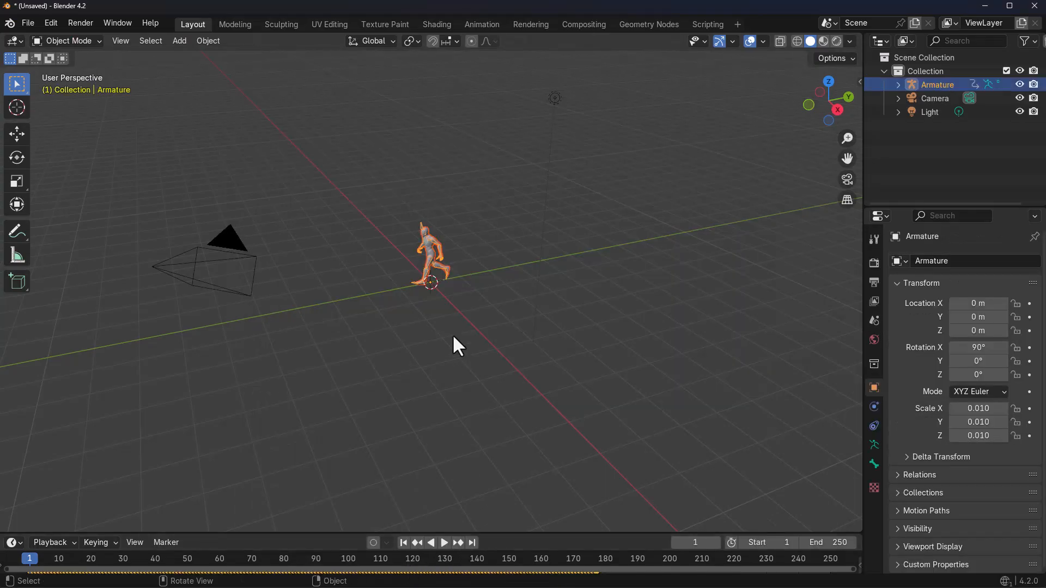
# Switch to Blender and play the imported character's animation while viewing it from different angles
pyautogui.moveTo(464, 361); pyautogui.dragTo(543, 240, button='middle')
pyautogui.scroll(5, 518, 239)
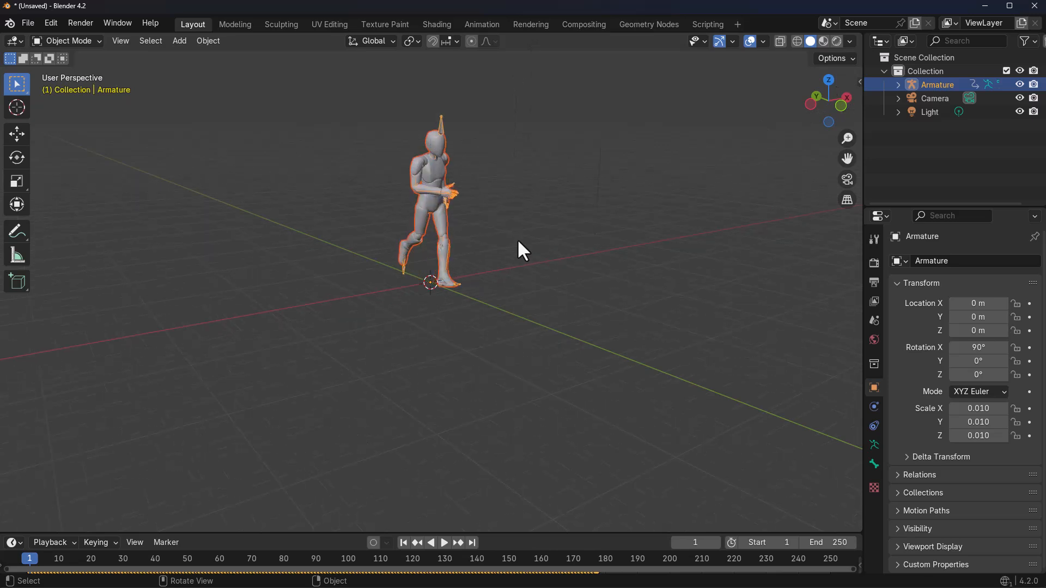
pyautogui.click(581, 268)
pyautogui.moveTo(548, 286); pyautogui.dragTo(521, 411, button='middle')
pyautogui.click(444, 543)
pyautogui.scroll(-3, 505, 348)
pyautogui.moveTo(505, 349); pyautogui.dragTo(495, 363, button='middle')
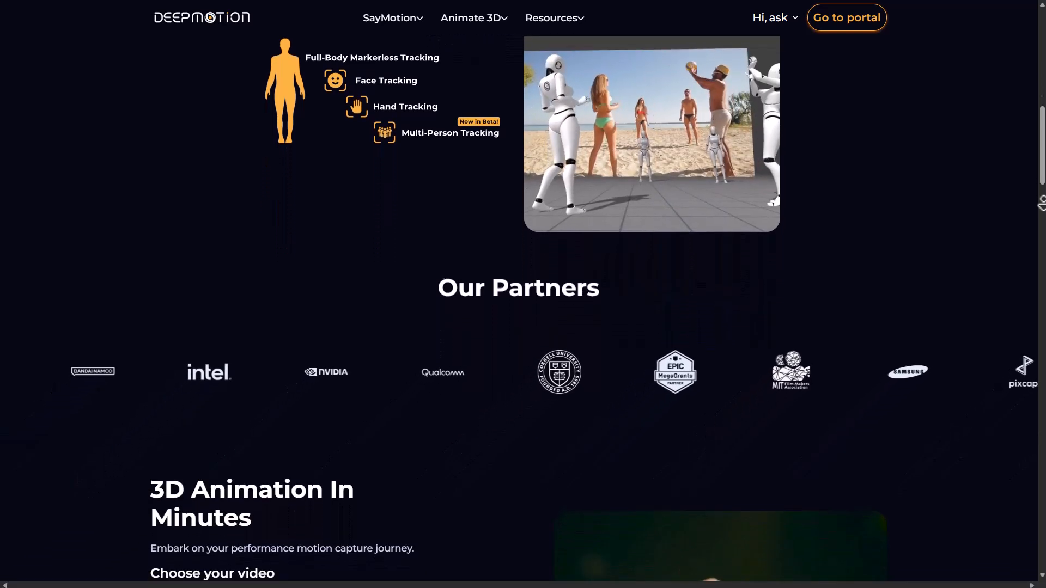
# Switch to the DeepMotion website and look through its motion capture and SayMotion feature sections
pyautogui.scroll(-9, 913, 227)
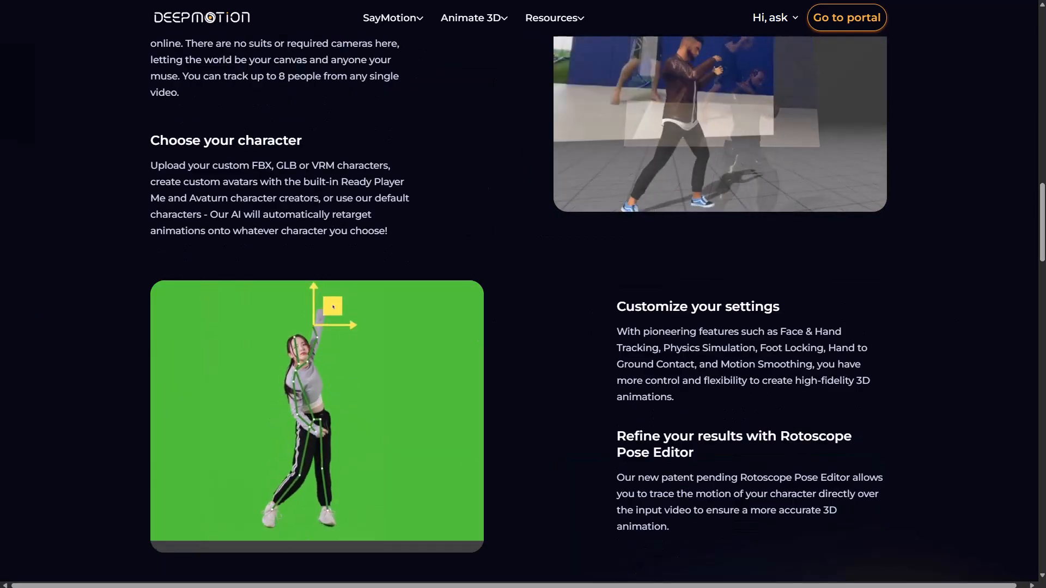
pyautogui.scroll(10, 1041, 67)
pyautogui.scroll(-1, 1041, 67)
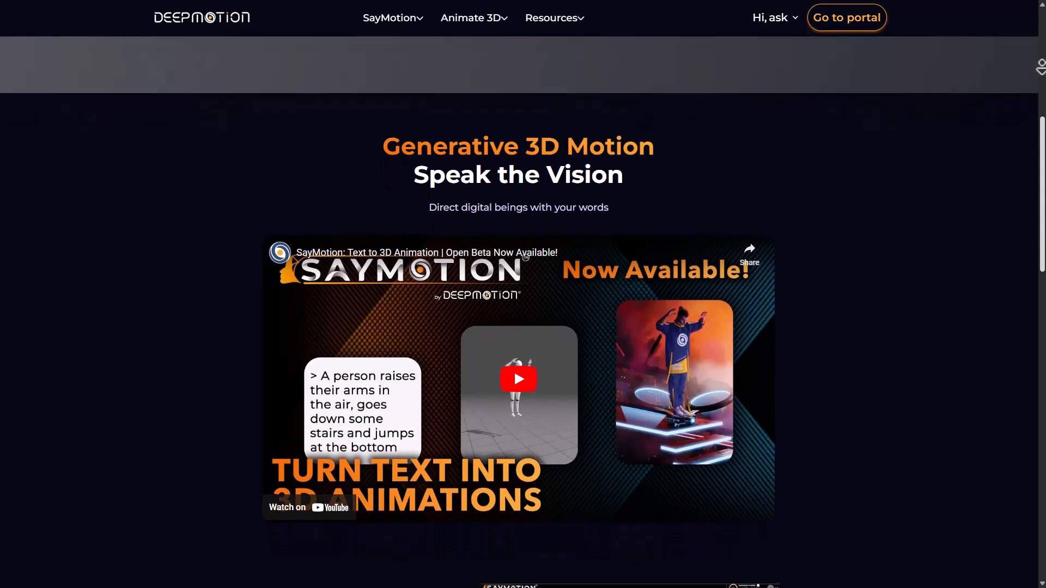